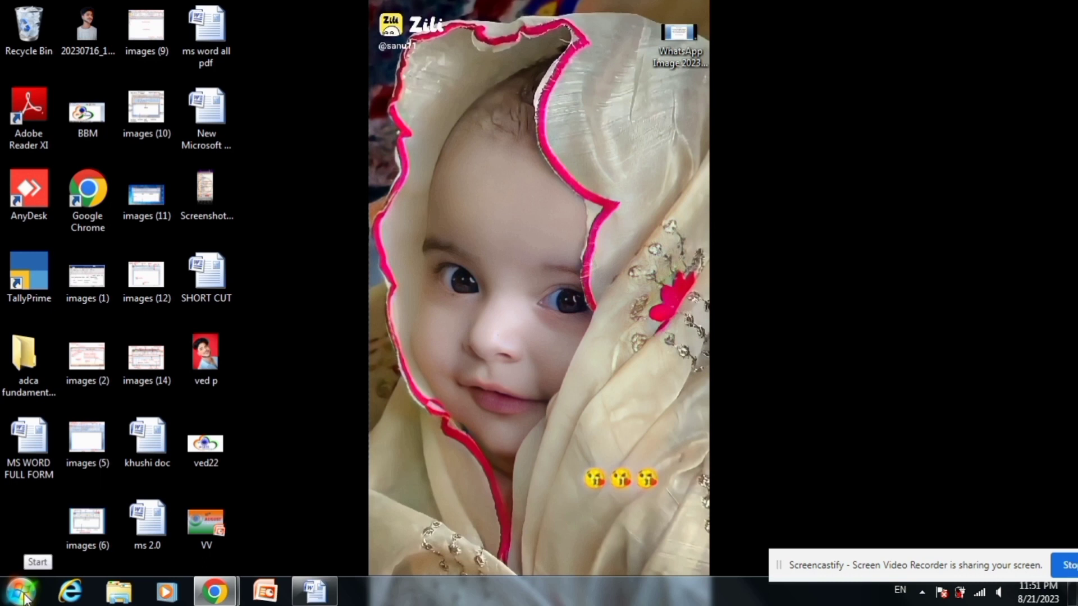
# Open 'New Microsoft Office Word Document (2)' from the Start menu's recent list, then close it.
pyautogui.click(23, 592)
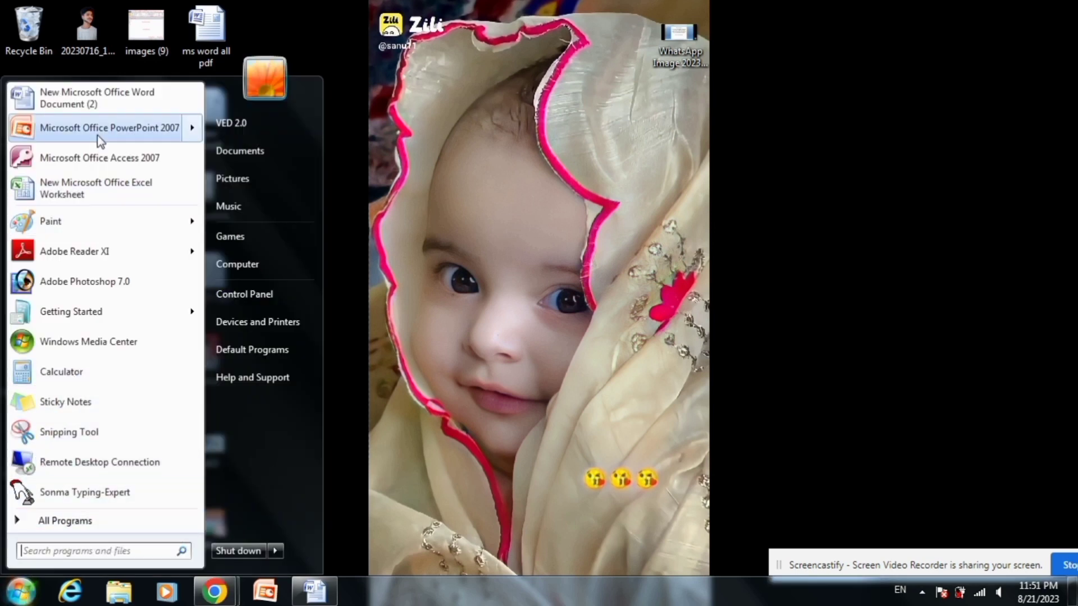
pyautogui.click(99, 103)
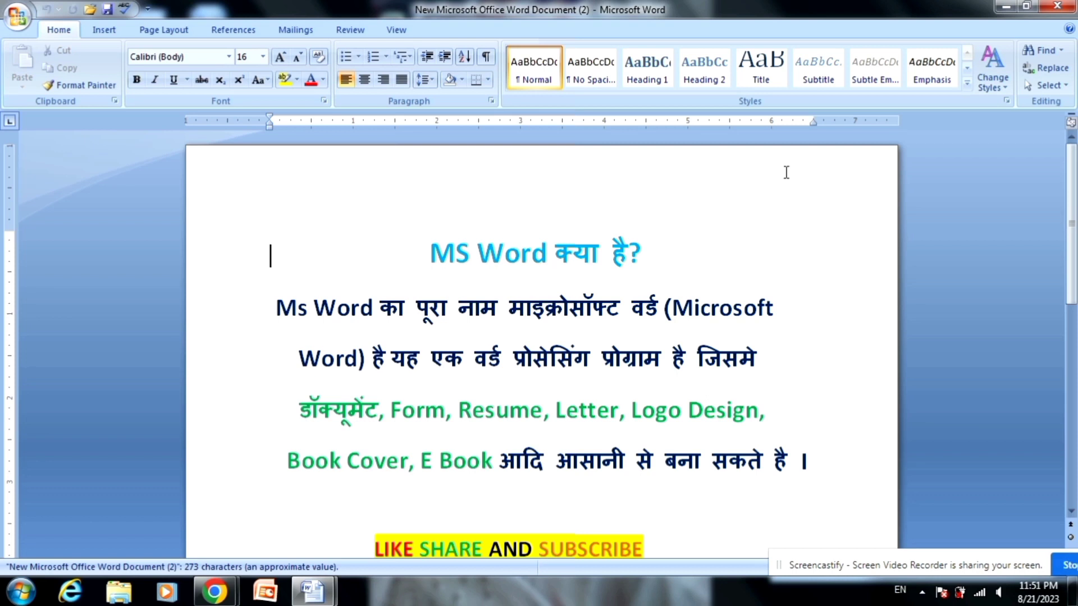
pyautogui.click(1055, 10)
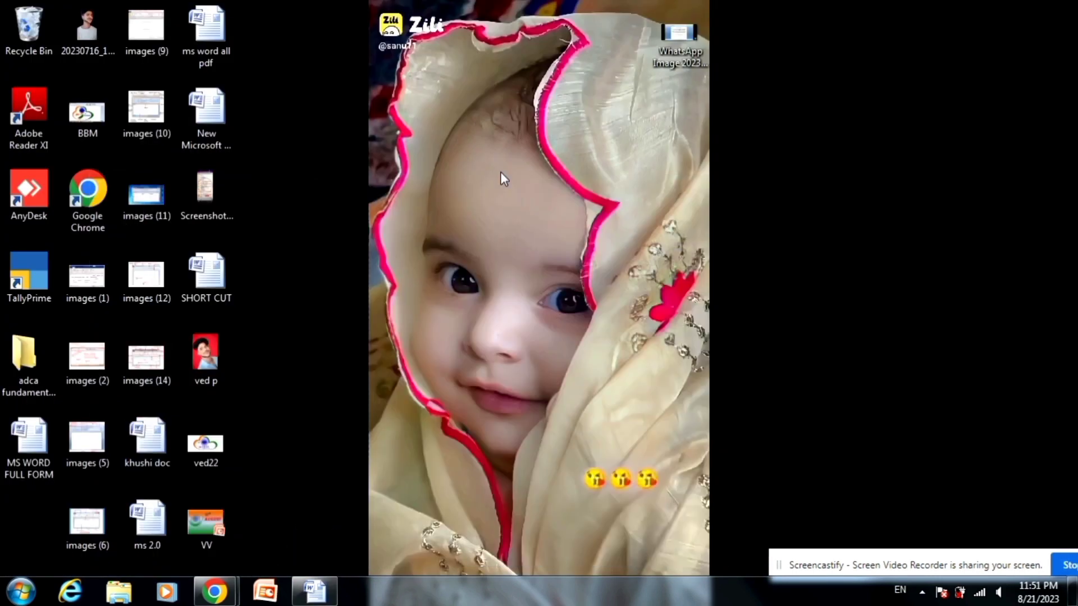
# Create a new Microsoft Office Word Document on the desktop, keeping its default name.
pyautogui.rightClick(490, 177)
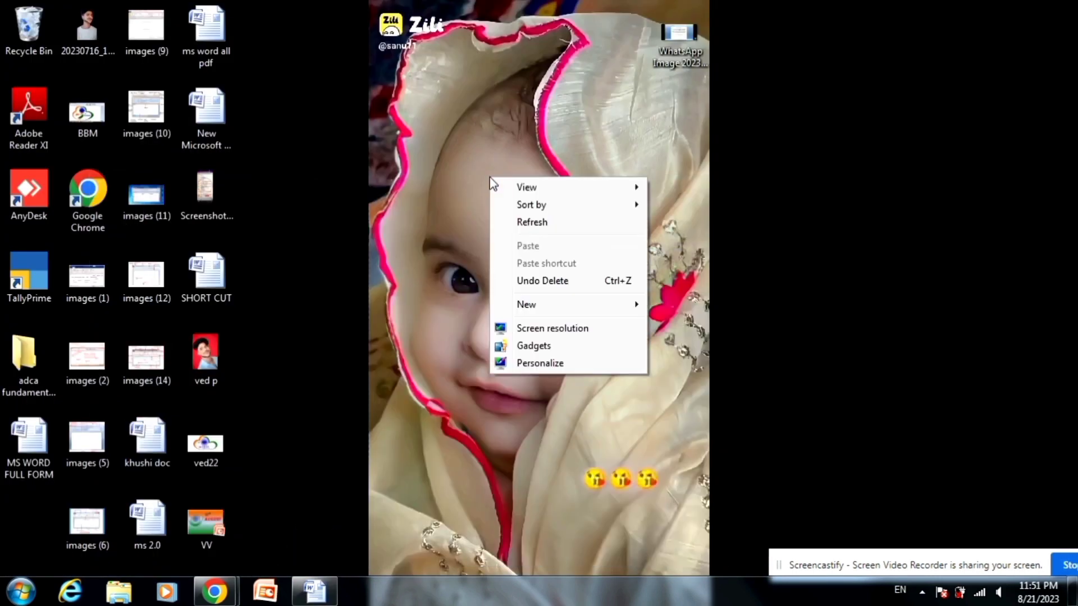
pyautogui.moveTo(526, 304)
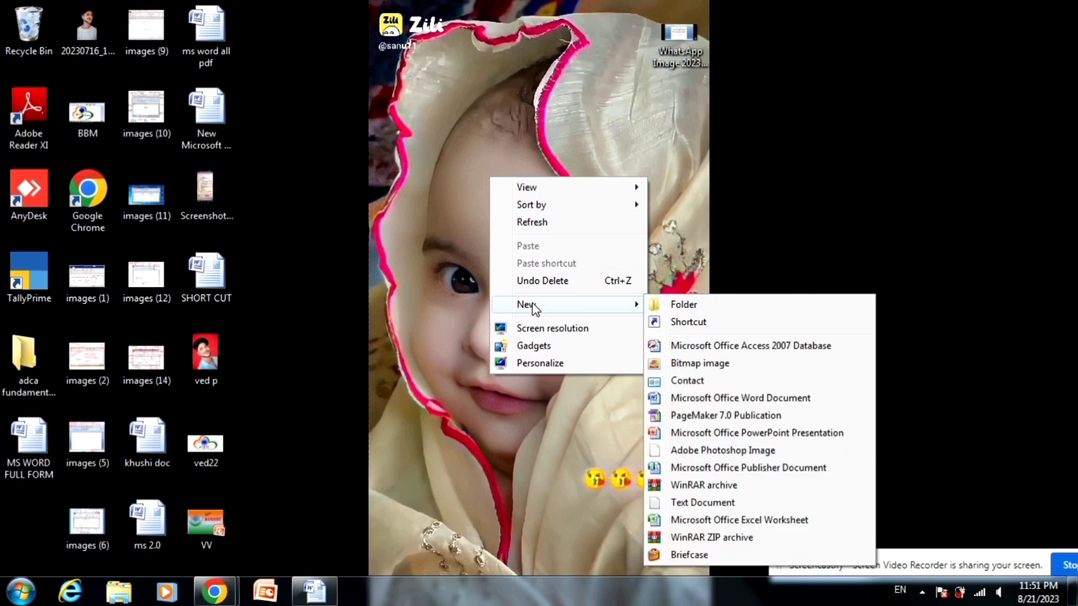
pyautogui.click(698, 402)
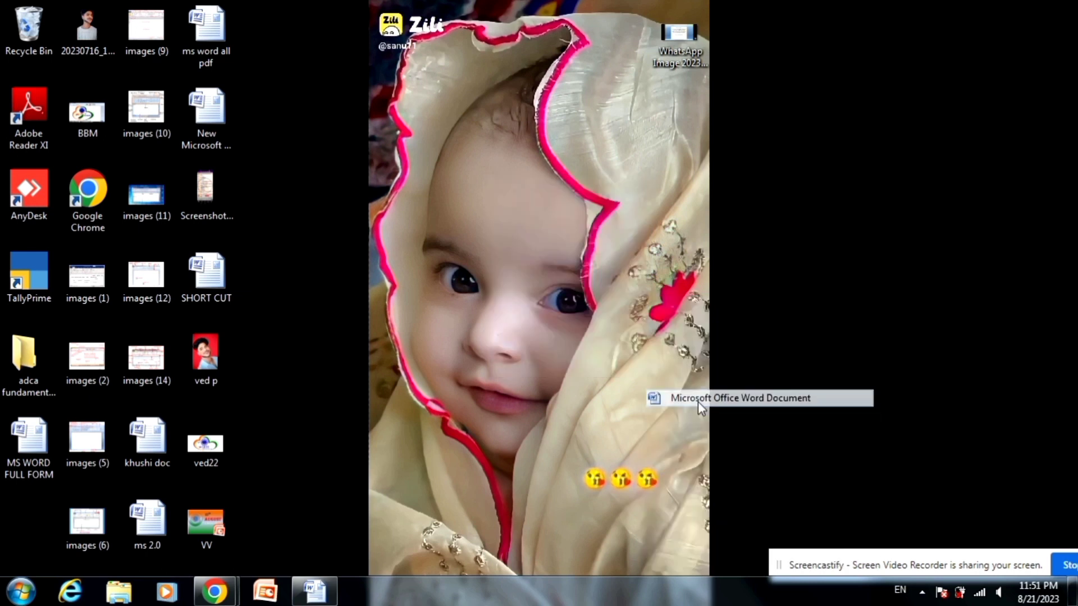
pyautogui.click(505, 193)
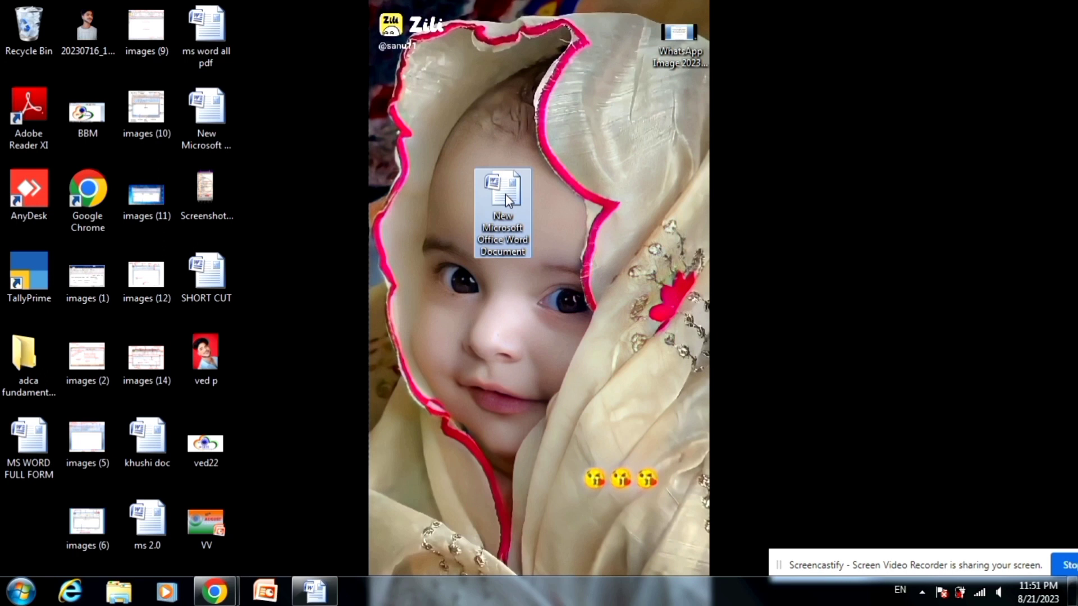
# Open the new document, then minimize both the MS WORD FULL FORM and blank document windows.
pyautogui.hotkey('alt', 'Tab')
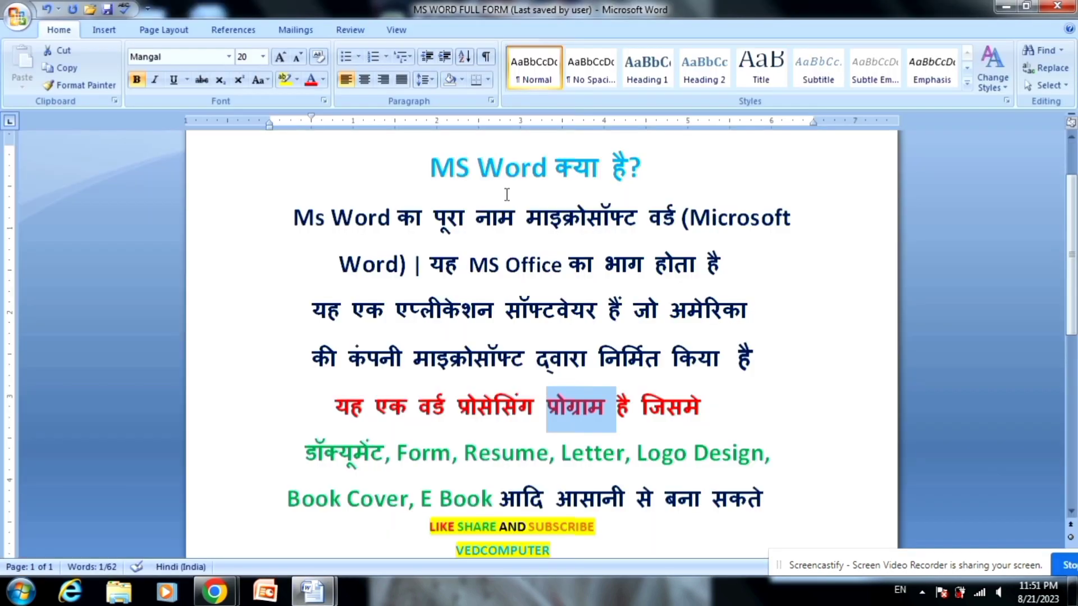
pyautogui.click(1005, 8)
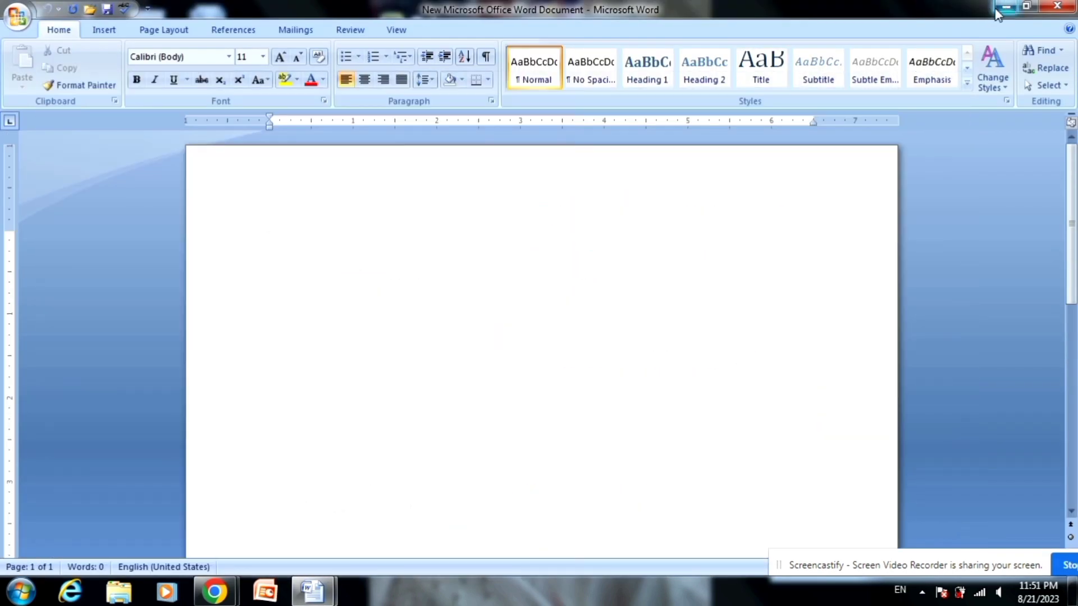
pyautogui.click(1004, 7)
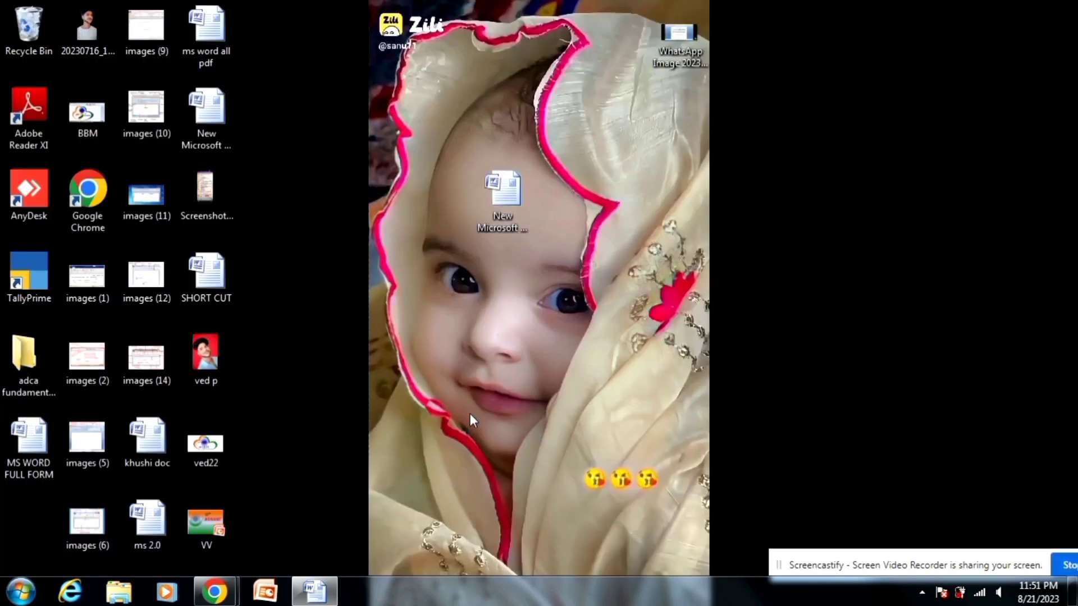
pyautogui.press('super+r')
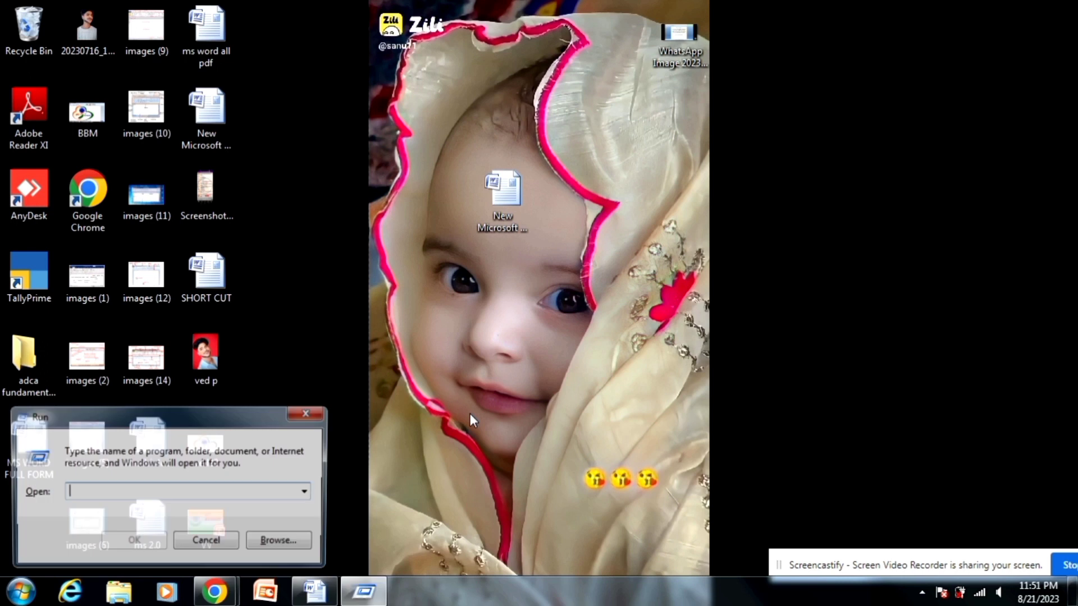
pyautogui.click(207, 542)
pyautogui.click(523, 400)
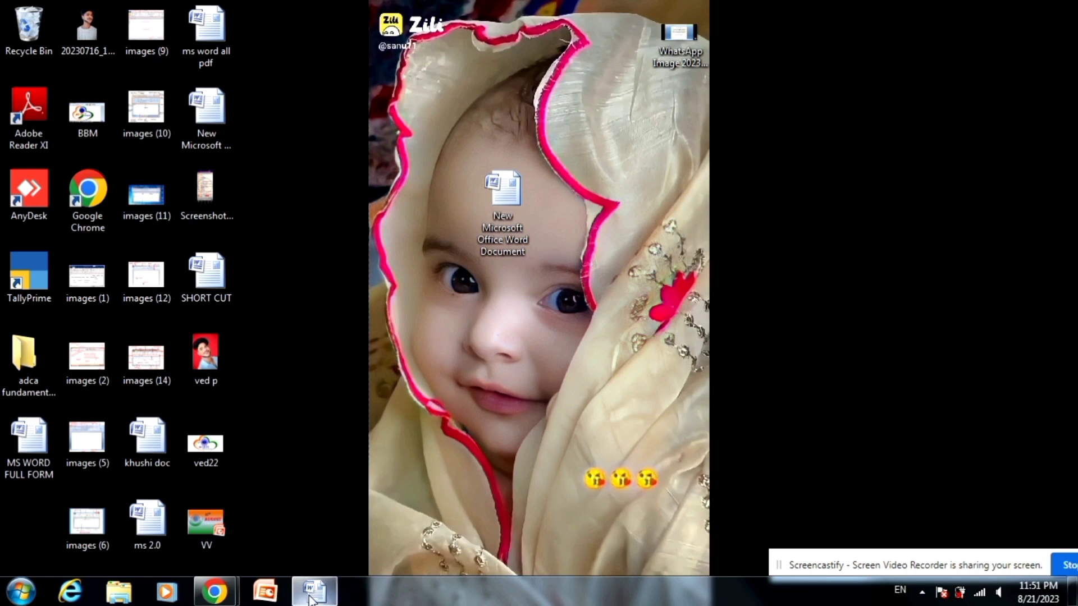
pyautogui.moveTo(314, 591)
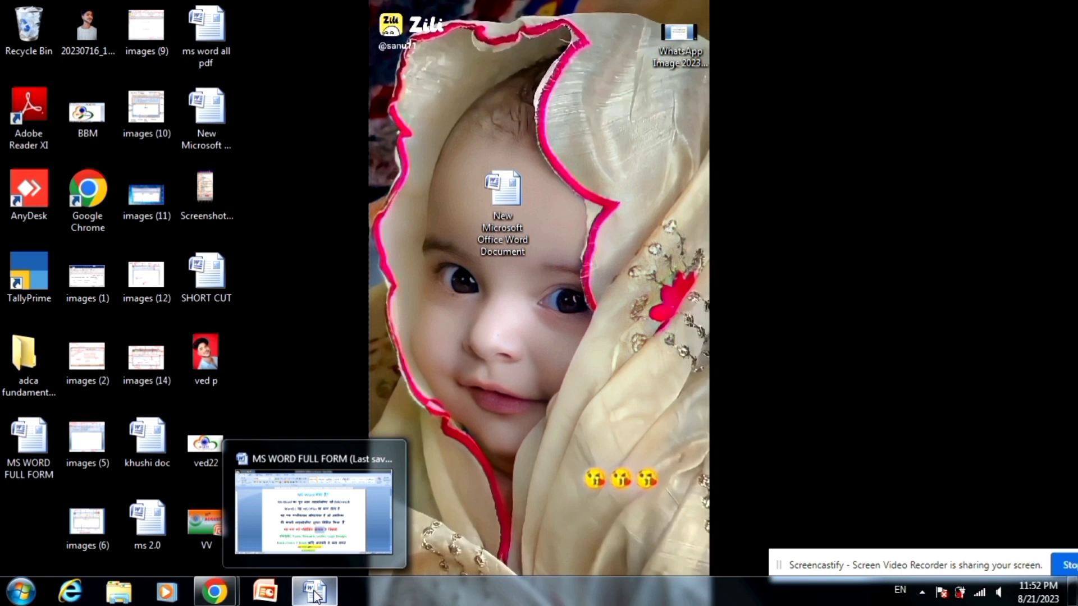
# Restore the MS WORD FULL FORM window from the taskbar and scroll through its Hindi text.
pyautogui.click(314, 594)
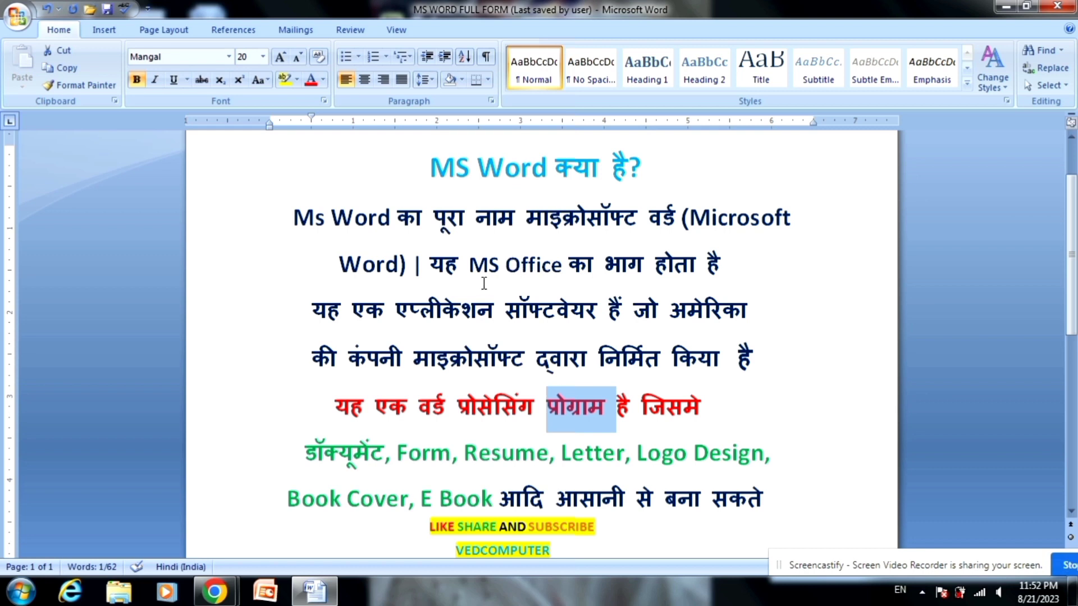
pyautogui.scroll(-1, 494, 299)
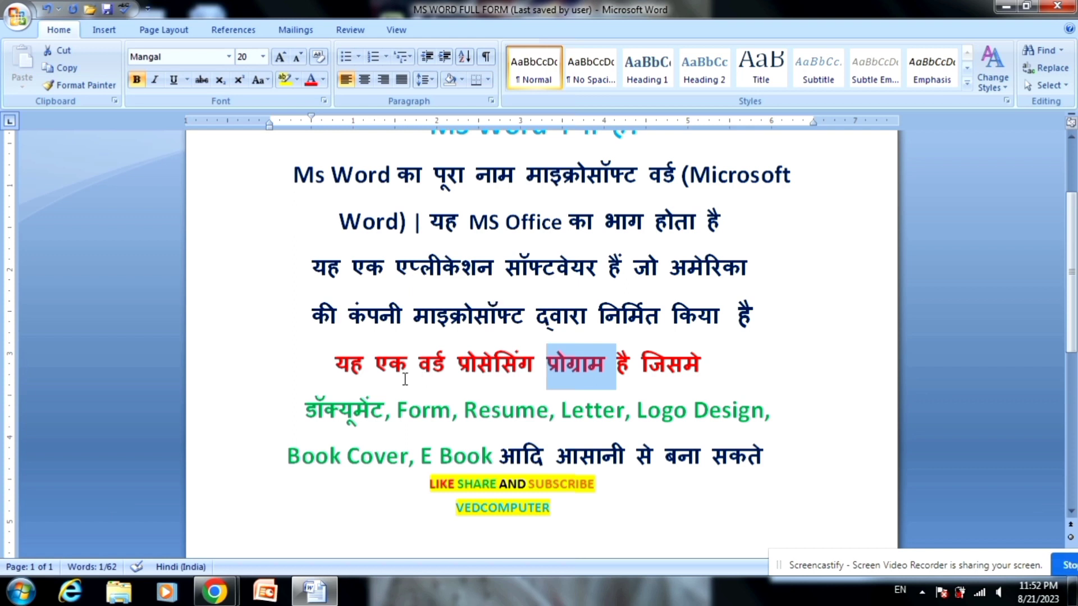
pyautogui.click(588, 381)
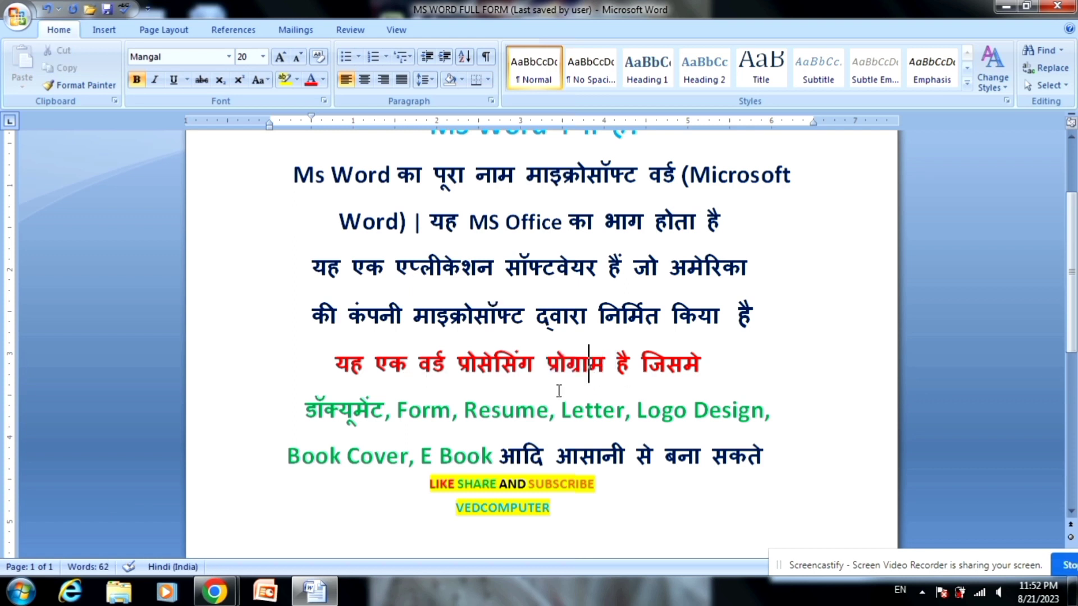
pyautogui.scroll(-2, 445, 407)
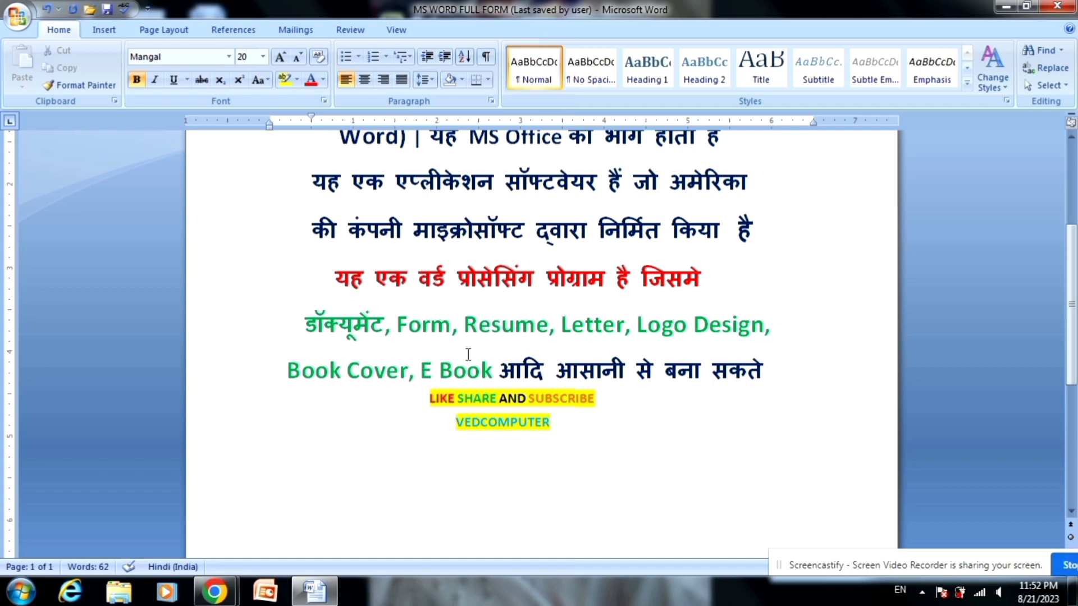
pyautogui.scroll(5, 469, 354)
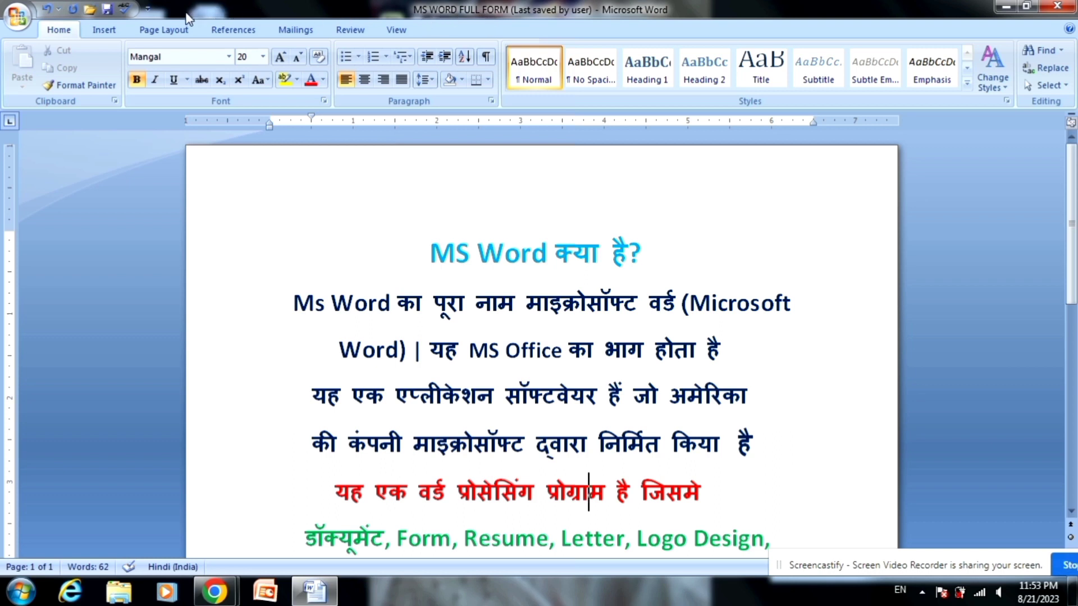
# Tick New in the Customize Quick Access Toolbar list so it appears as a shortcut.
pyautogui.click(148, 9)
pyautogui.click(148, 10)
pyautogui.click(148, 9)
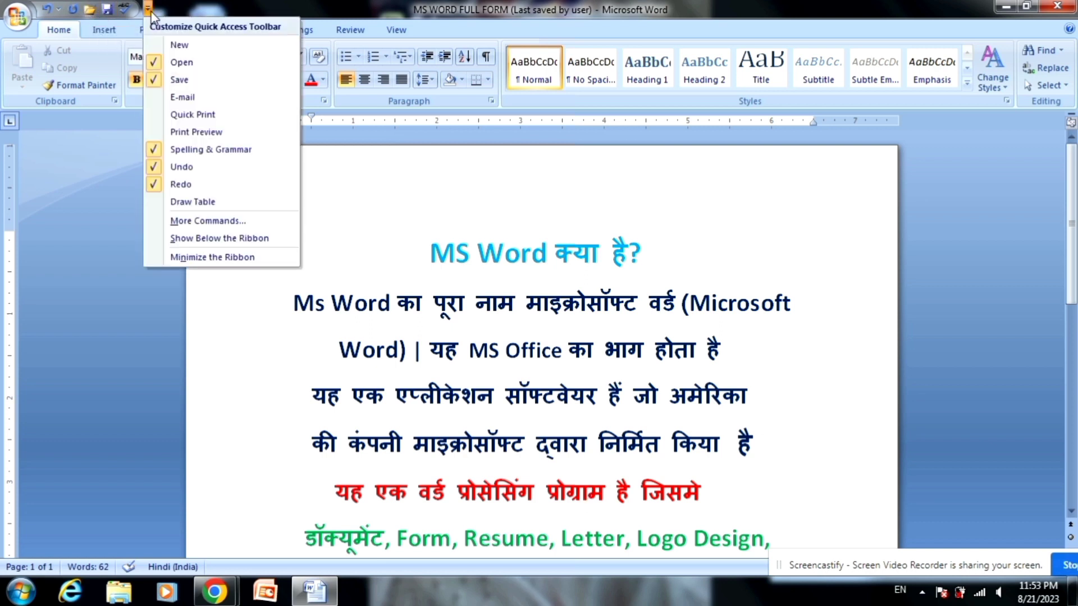
pyautogui.click(174, 45)
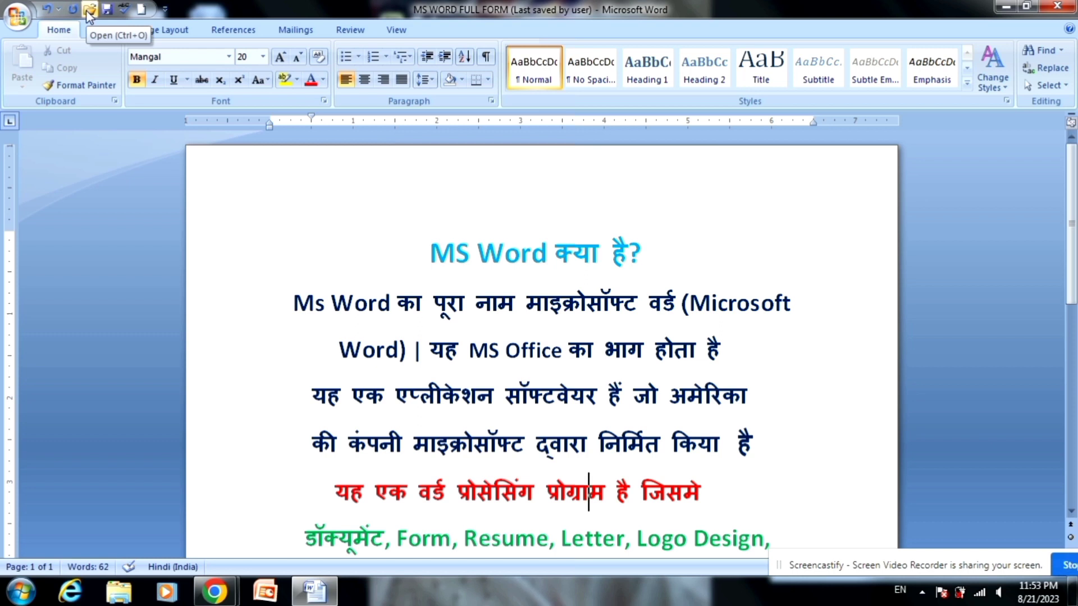
pyautogui.click(166, 9)
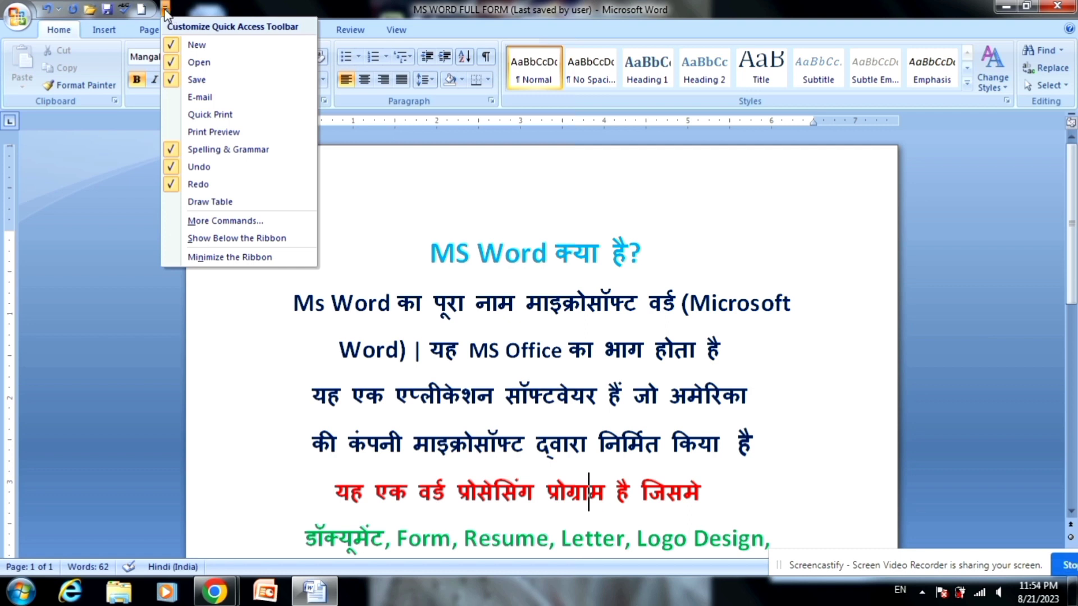
pyautogui.click(165, 10)
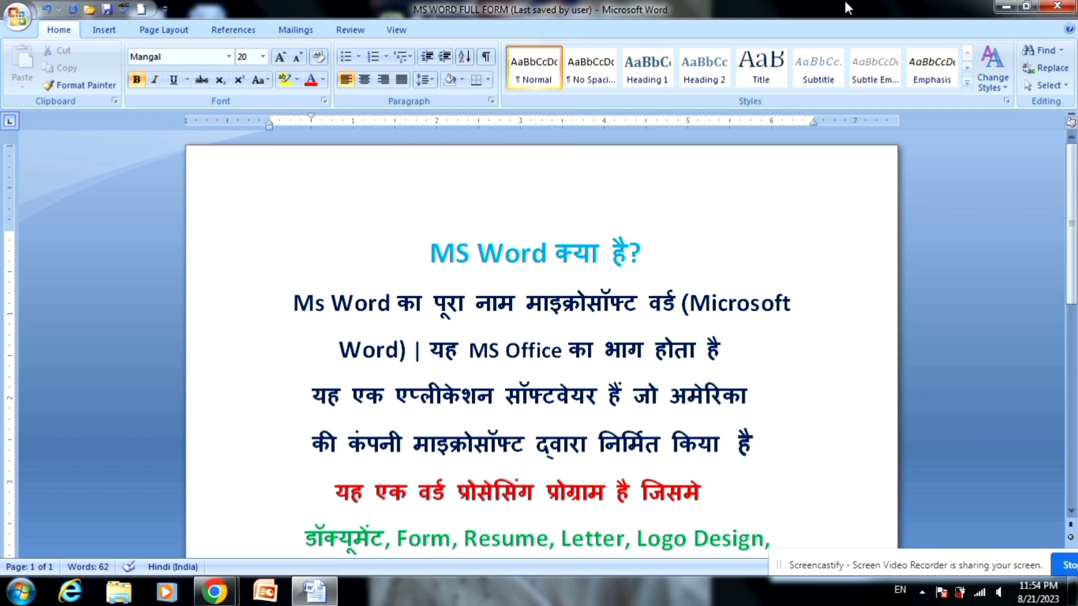
# Launch PowerPoint with a maximized Presentation1, minimize it, and restore the Word document.
pyautogui.click(1005, 8)
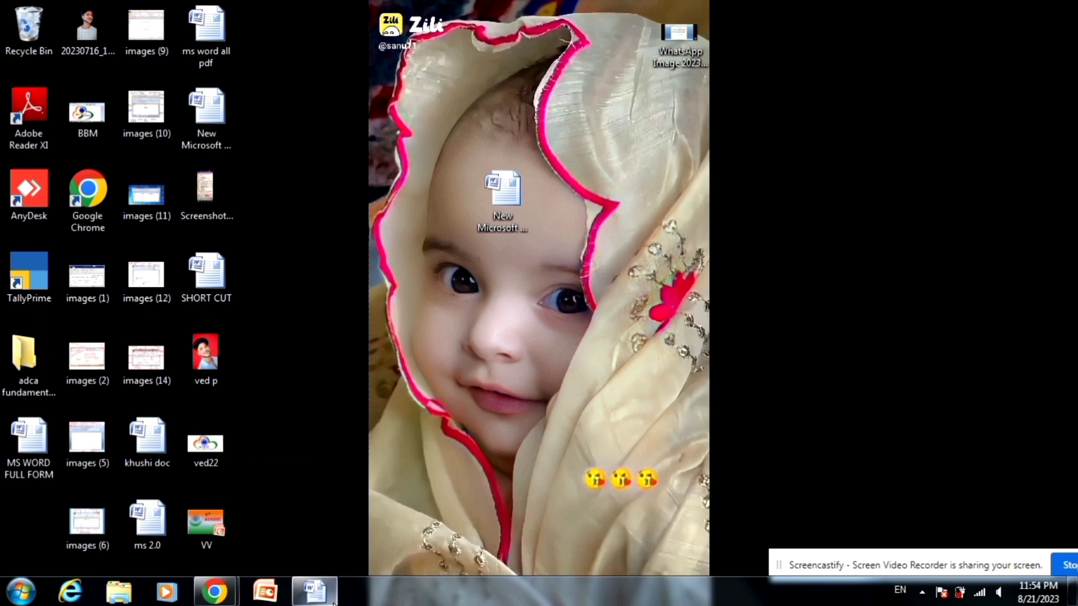
pyautogui.click(266, 592)
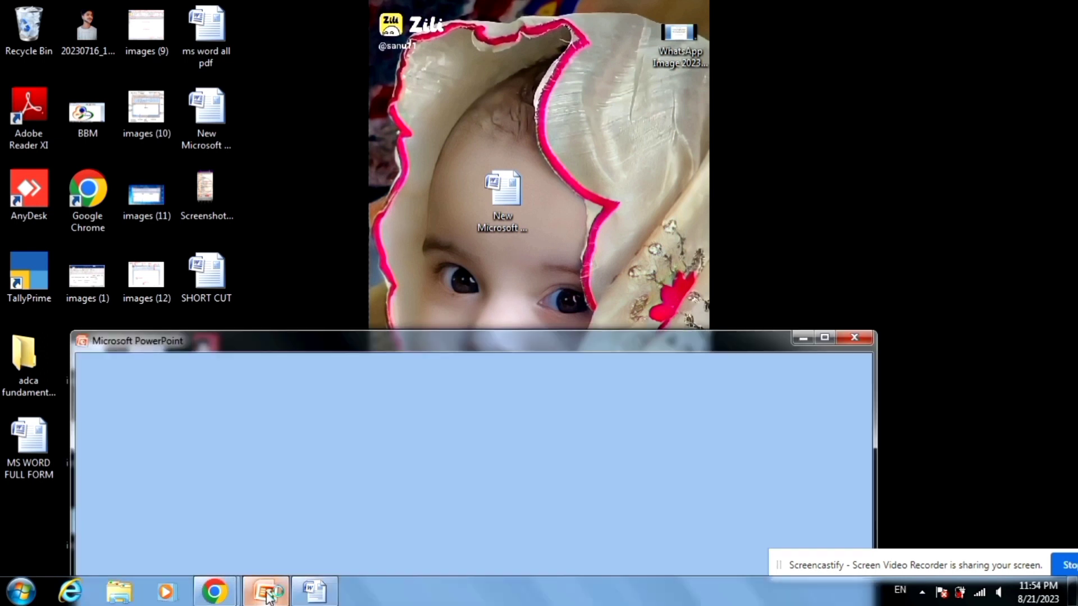
pyautogui.click(822, 337)
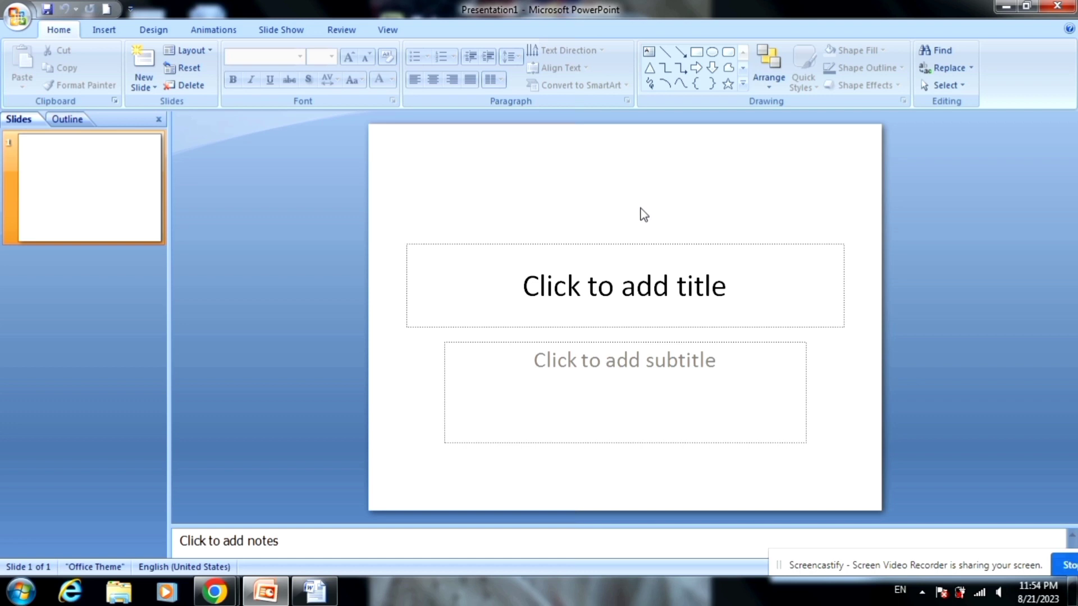
pyautogui.click(1008, 8)
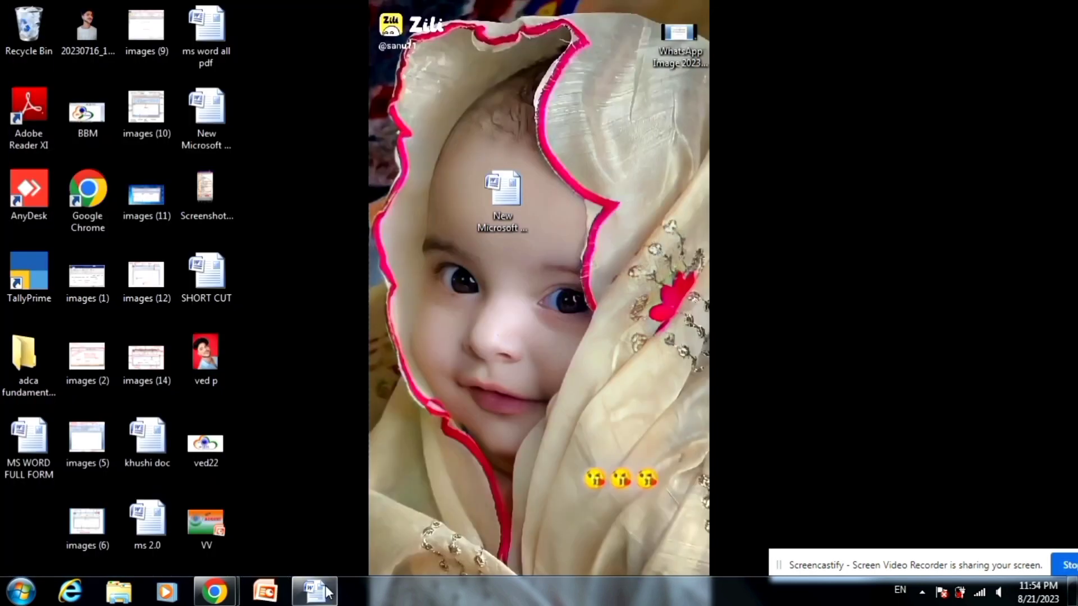
pyautogui.moveTo(314, 592)
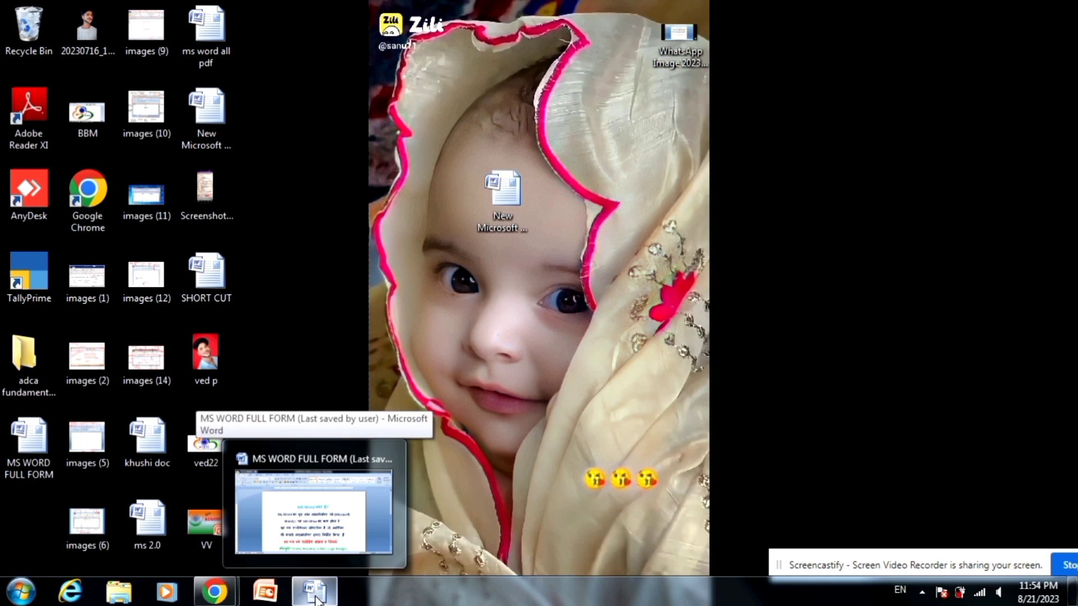
pyautogui.click(316, 599)
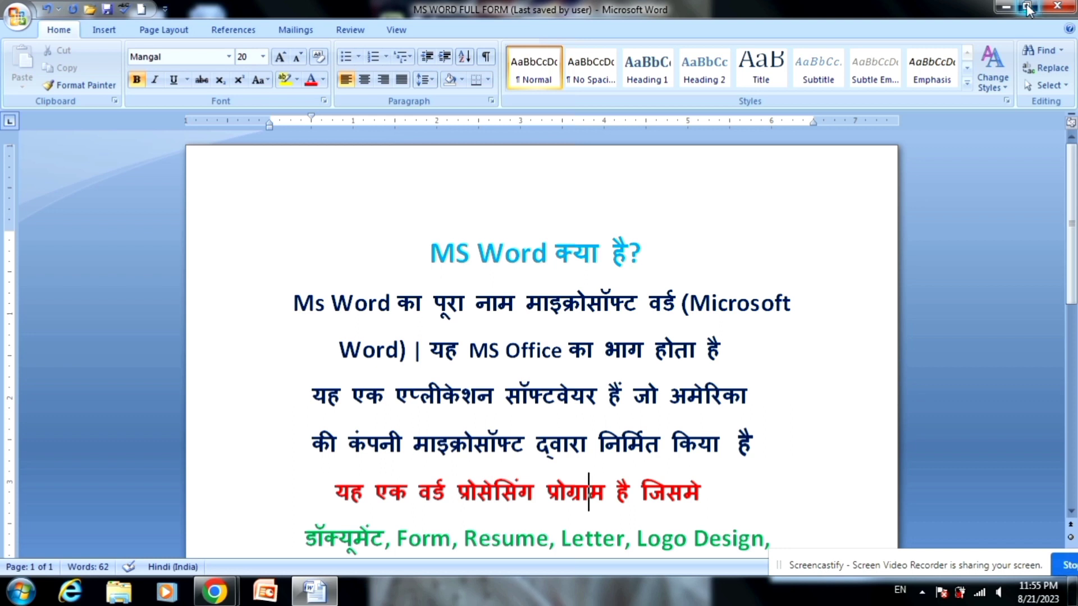
# Snap Word to the left half, widen and reposition it, and launch PowerPoint beside it.
pyautogui.click(1027, 7)
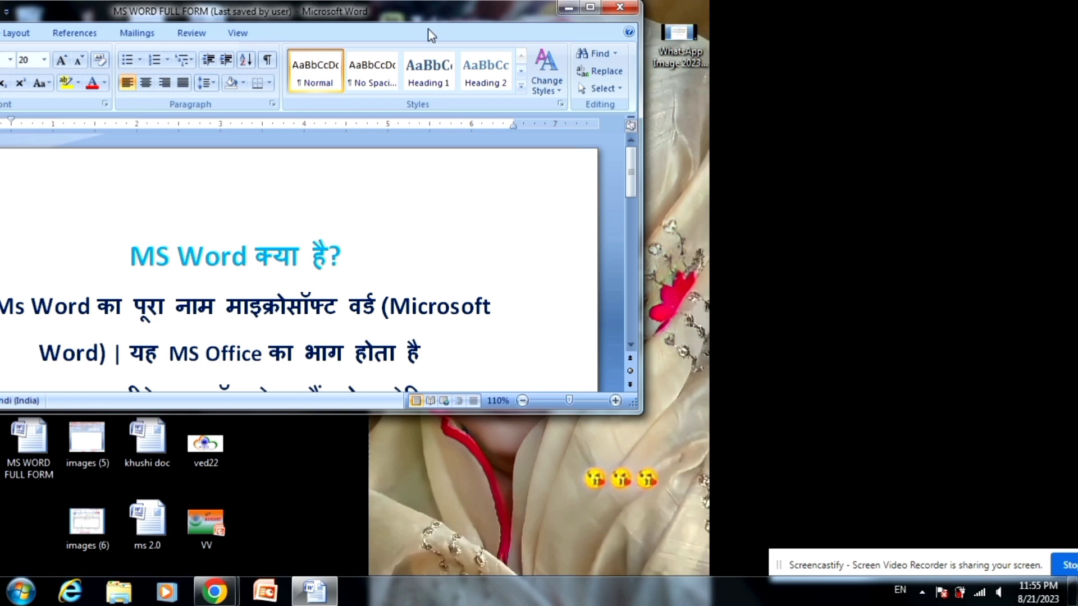
pyautogui.click(590, 7)
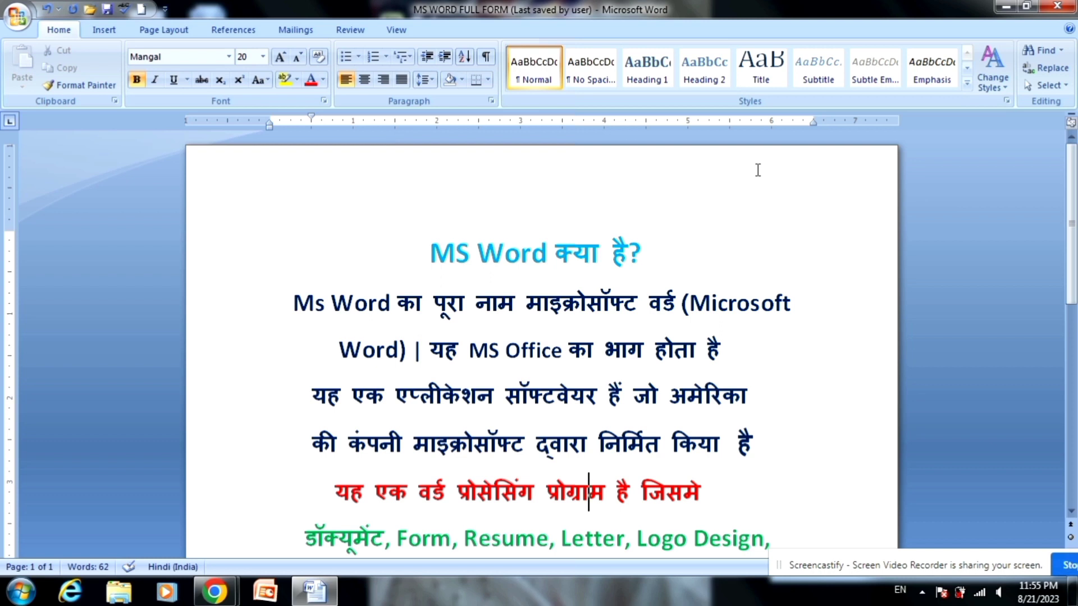
pyautogui.press('super+Left')
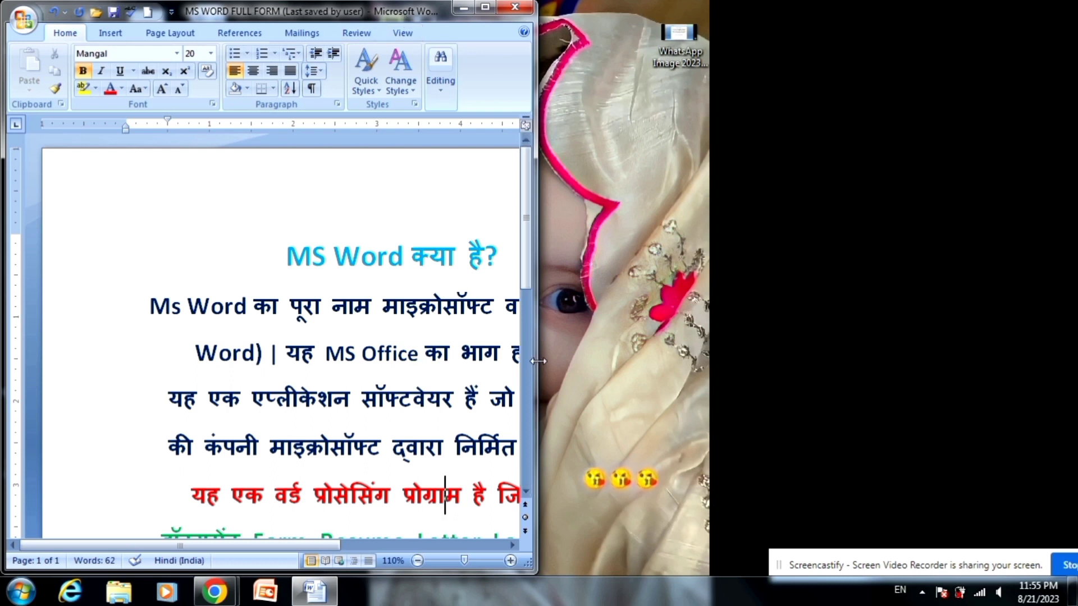
pyautogui.moveTo(538, 361); pyautogui.dragTo(548, 375)
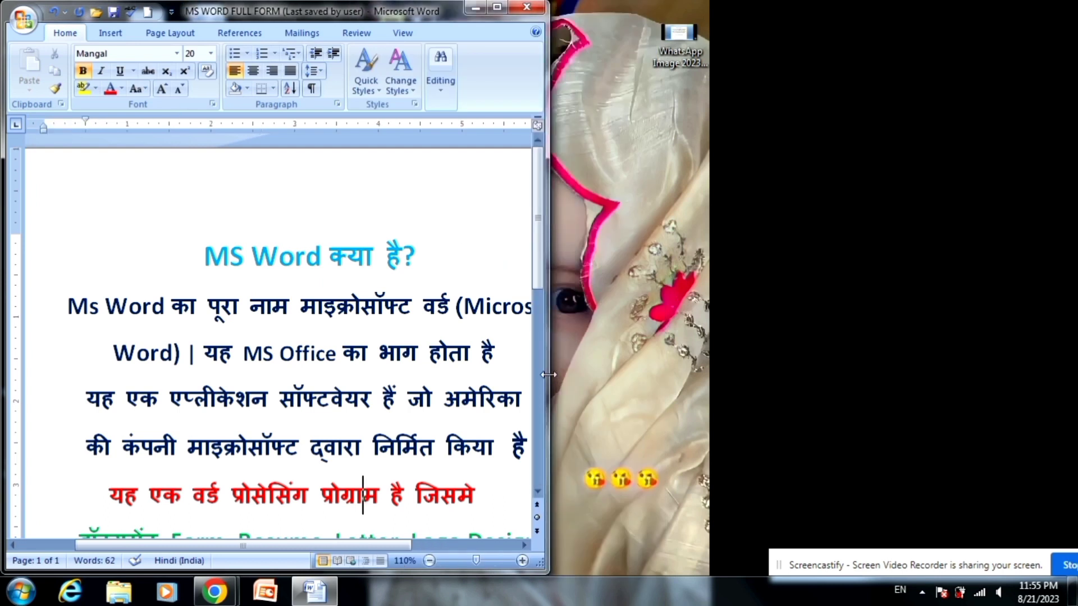
pyautogui.moveTo(402, 12); pyautogui.dragTo(392, 6)
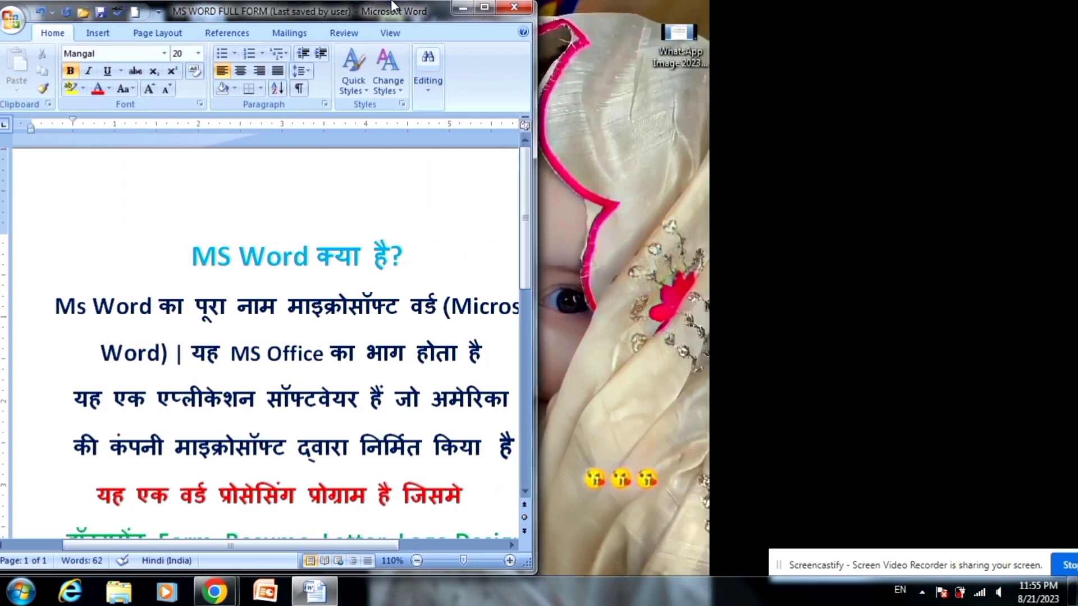
pyautogui.click(267, 598)
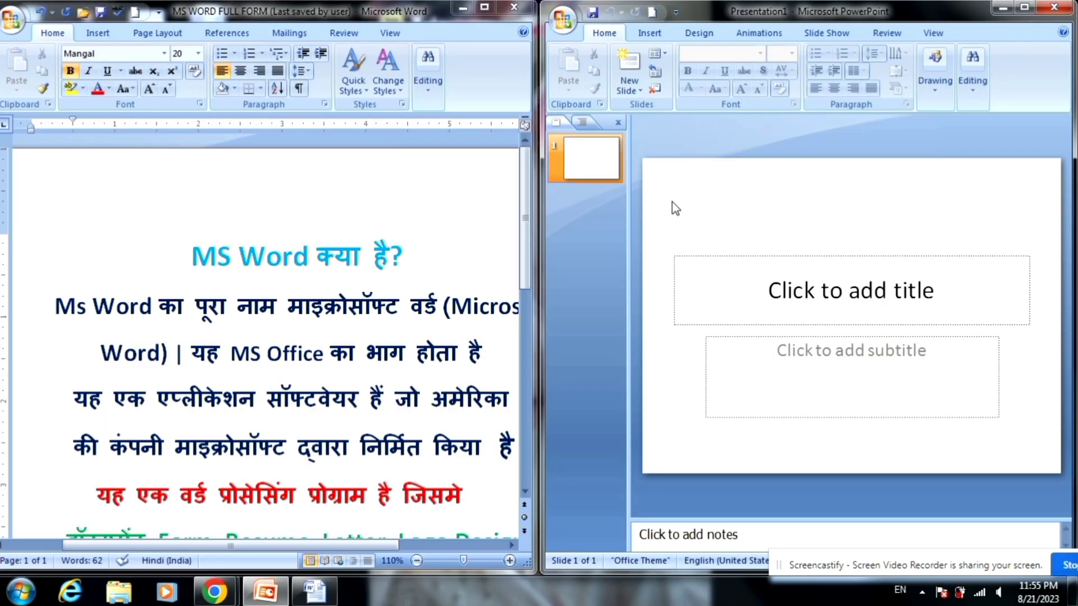
# Click into the blank slide's title placeholder, then deselect it.
pyautogui.click(431, 200)
pyautogui.click(451, 257)
pyautogui.scroll(-3, 360, 265)
pyautogui.scroll(2, 360, 265)
pyautogui.scroll(-4, 360, 265)
pyautogui.scroll(4, 359, 266)
pyautogui.click(755, 230)
pyautogui.click(763, 261)
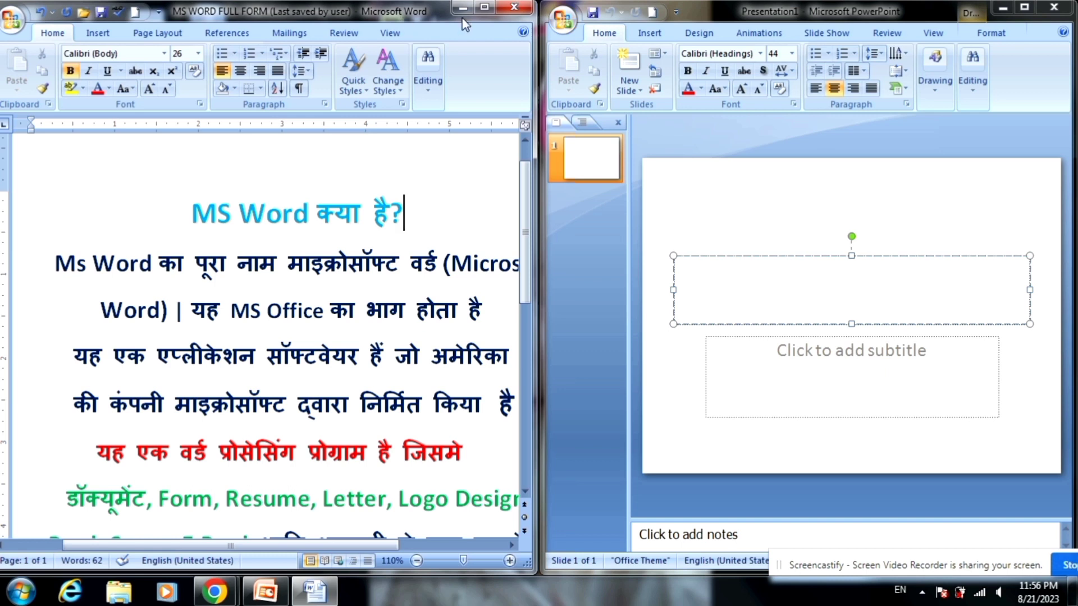
pyautogui.click(840, 291)
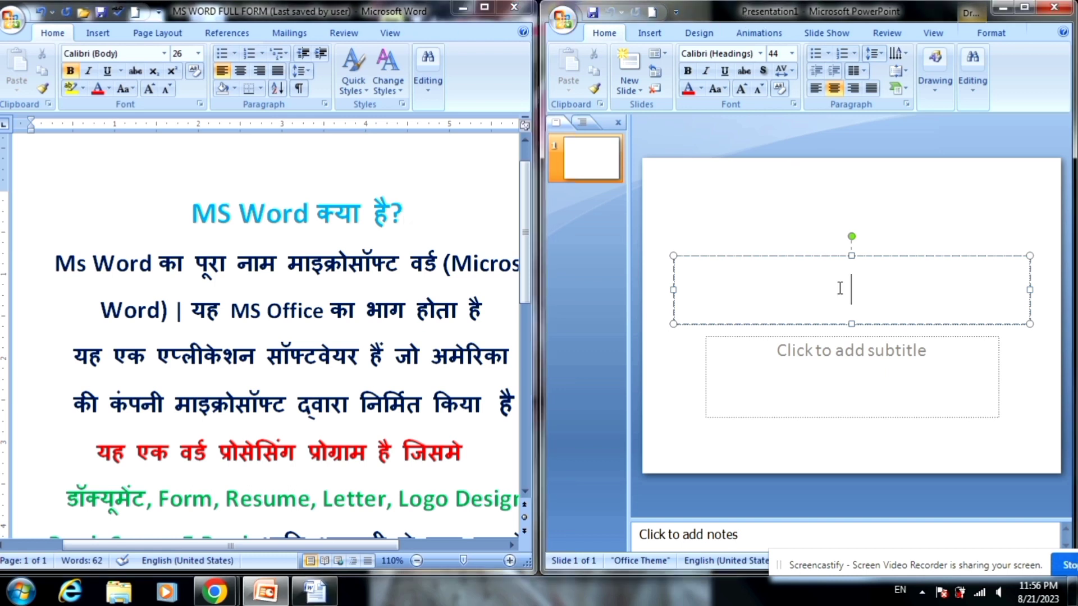
pyautogui.click(806, 243)
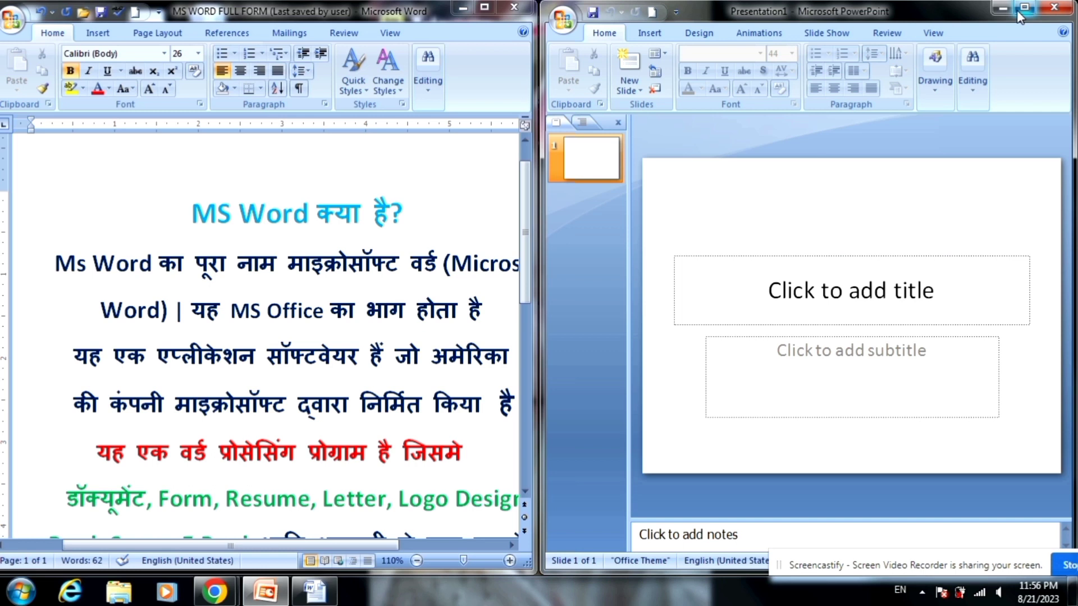
# Close PowerPoint and maximize the Word window.
pyautogui.click(1059, 11)
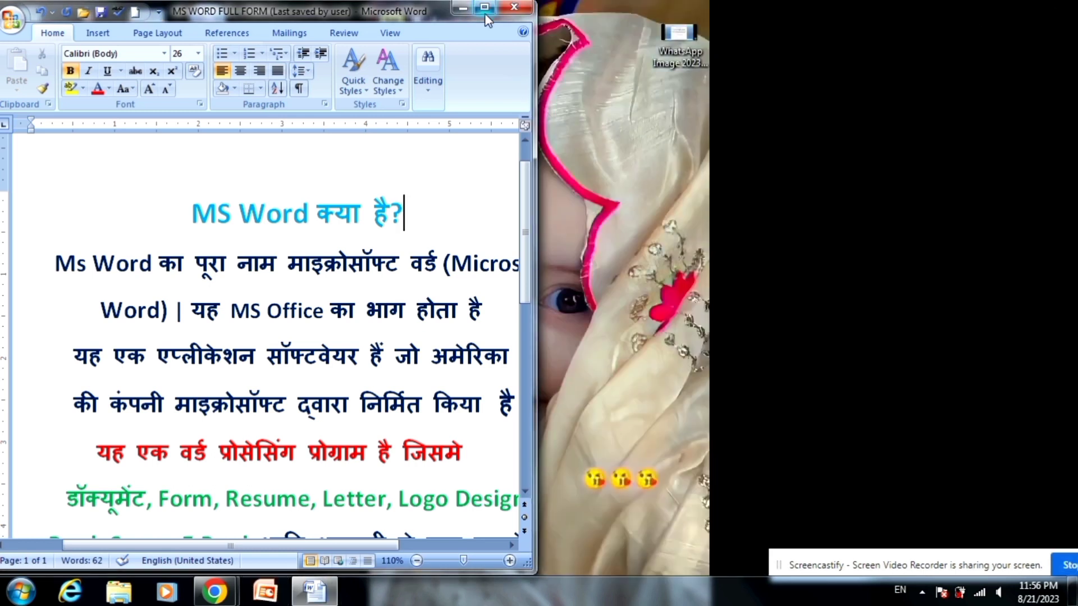
pyautogui.click(486, 9)
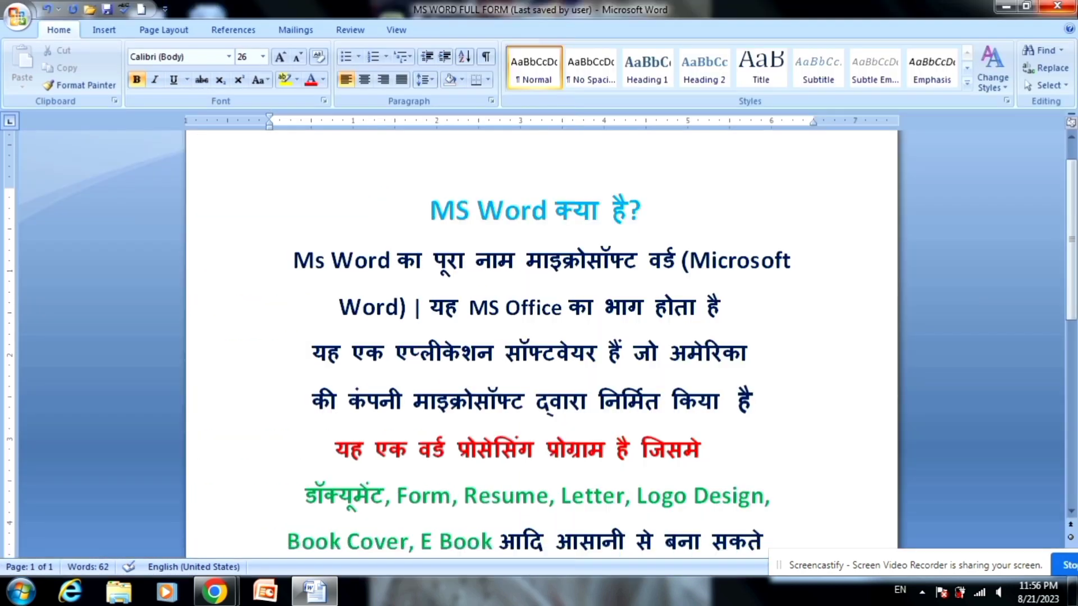
pyautogui.click(1025, 5)
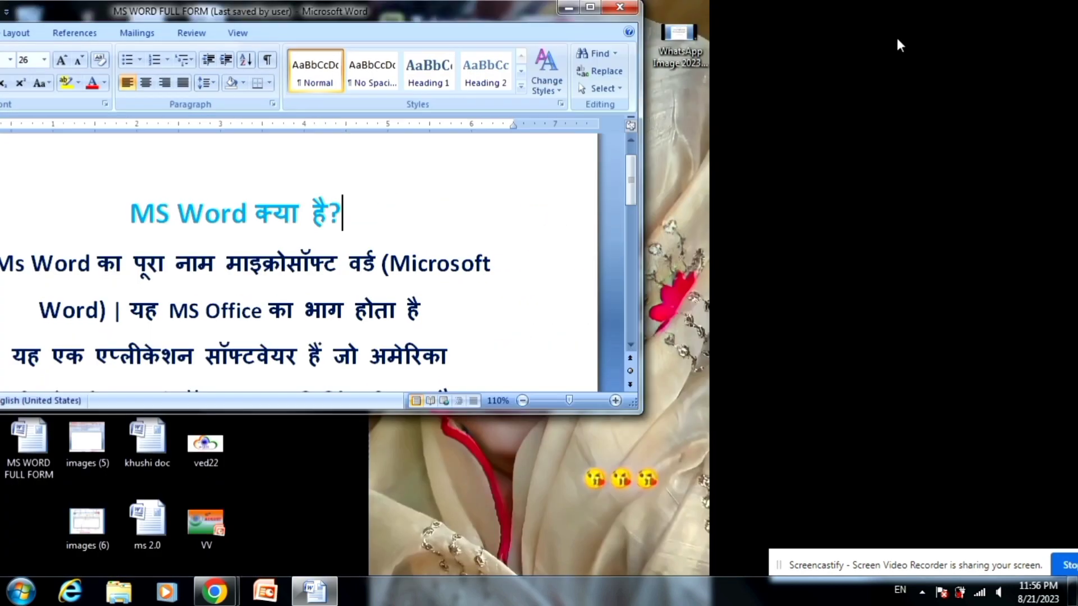
pyautogui.click(589, 7)
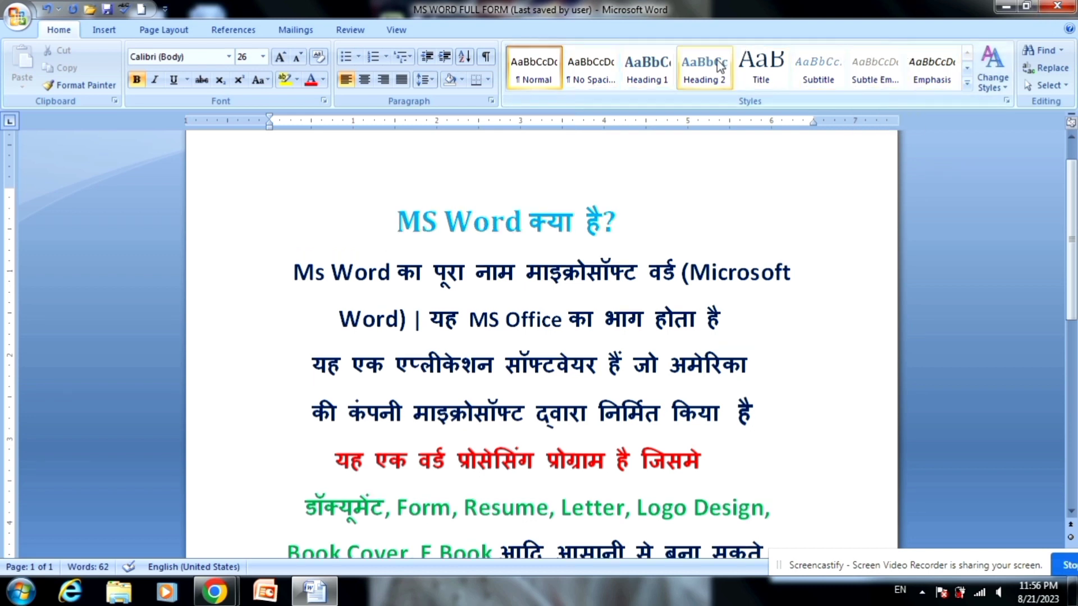
pyautogui.click(21, 21)
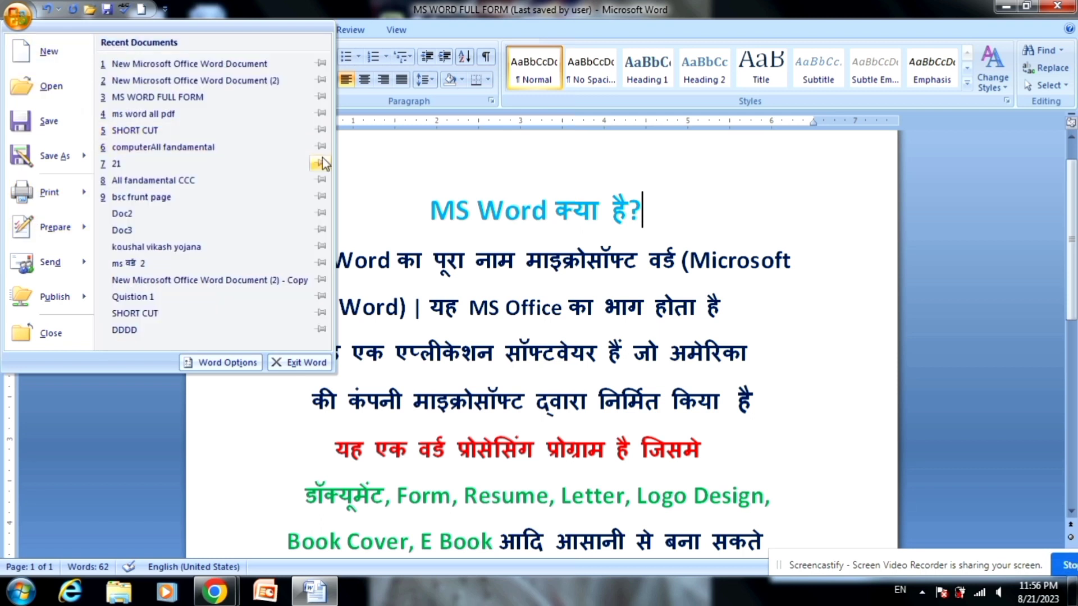
pyautogui.click(404, 177)
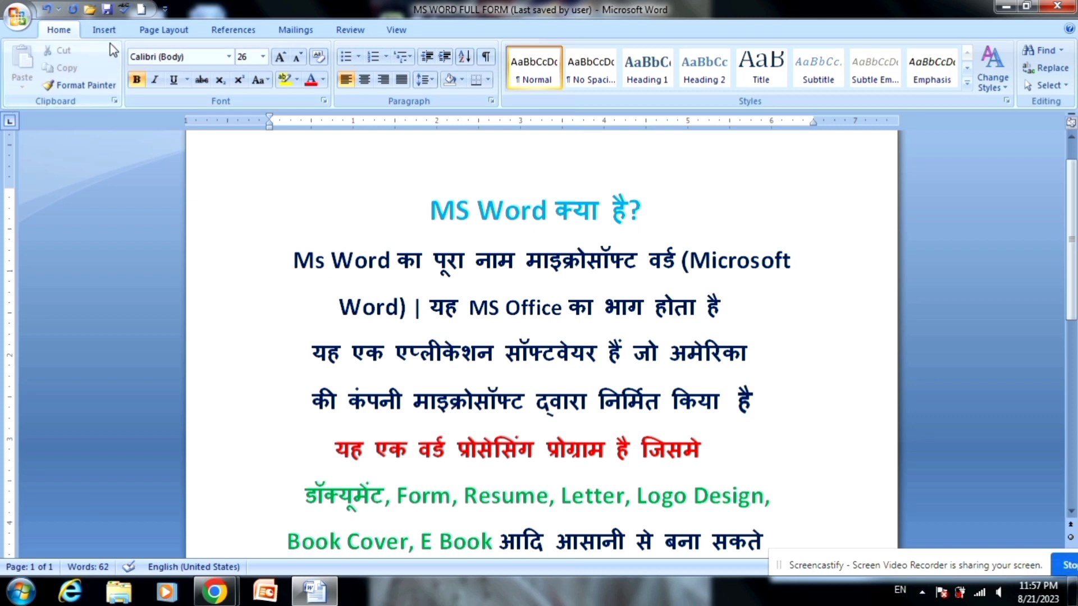
pyautogui.click(104, 31)
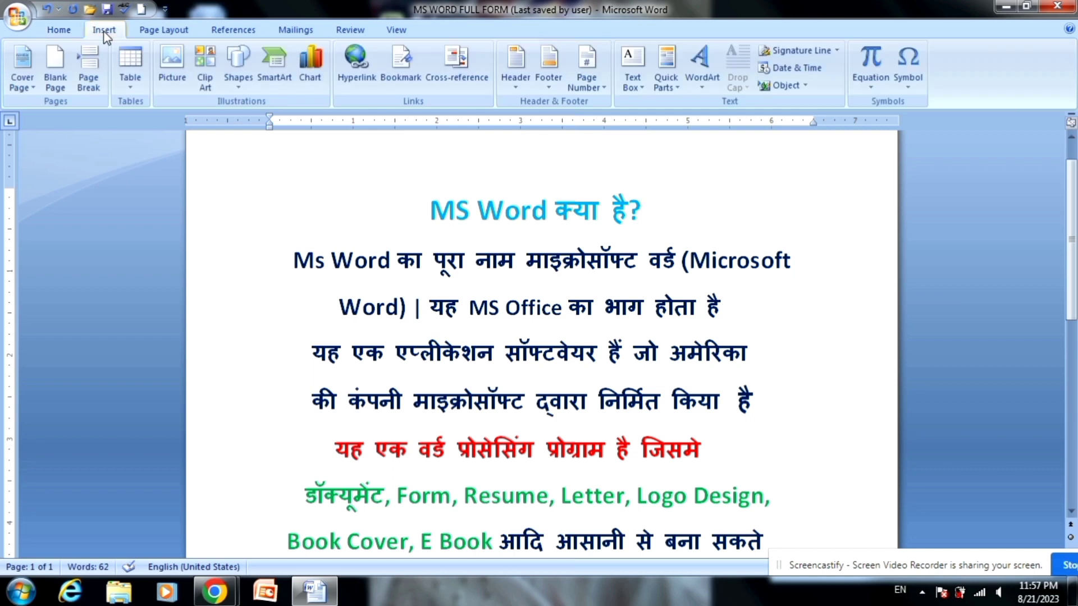
pyautogui.click(160, 31)
pyautogui.click(124, 33)
pyautogui.click(72, 32)
pyautogui.click(102, 31)
pyautogui.click(160, 31)
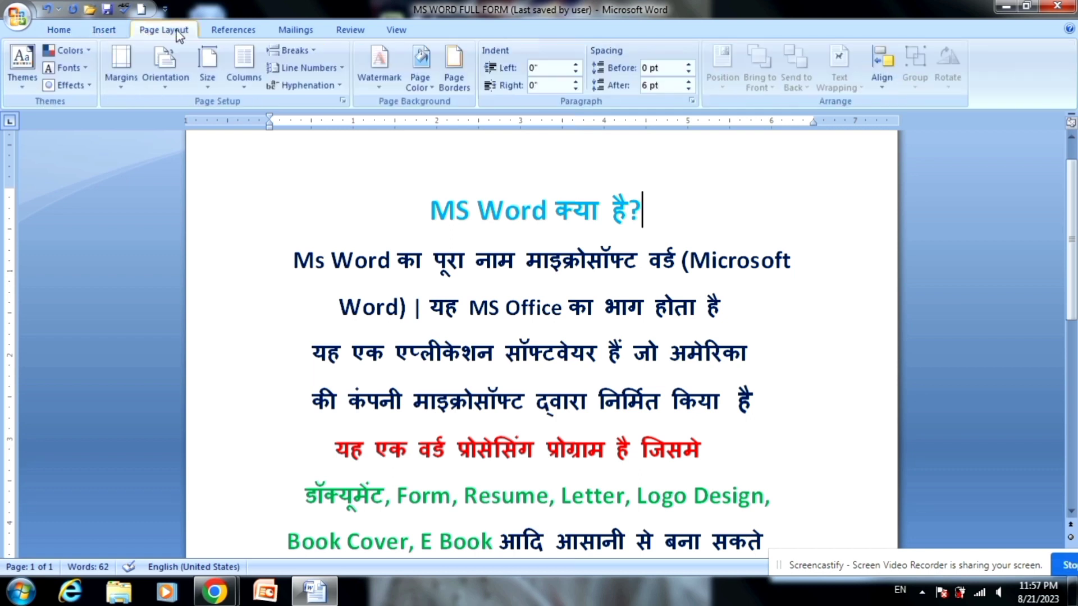
pyautogui.click(235, 31)
pyautogui.click(296, 31)
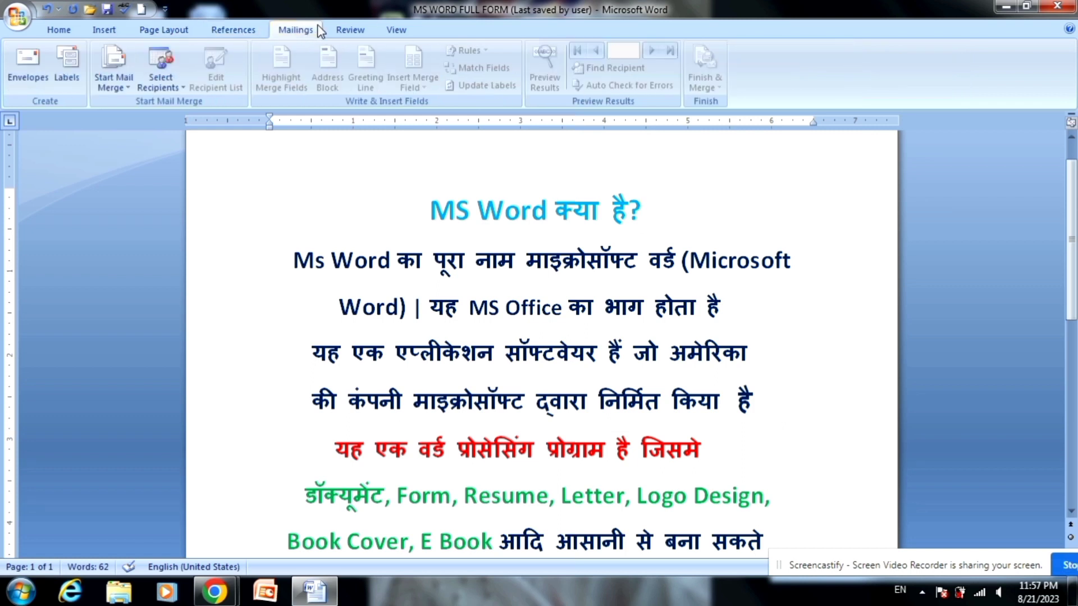
pyautogui.click(350, 30)
pyautogui.click(400, 32)
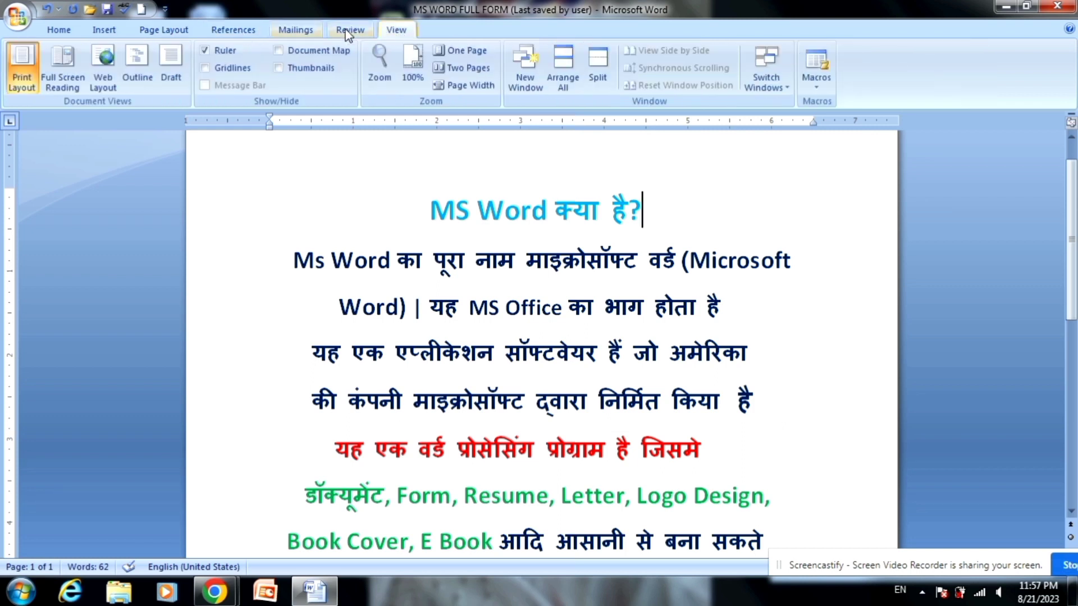
pyautogui.click(66, 34)
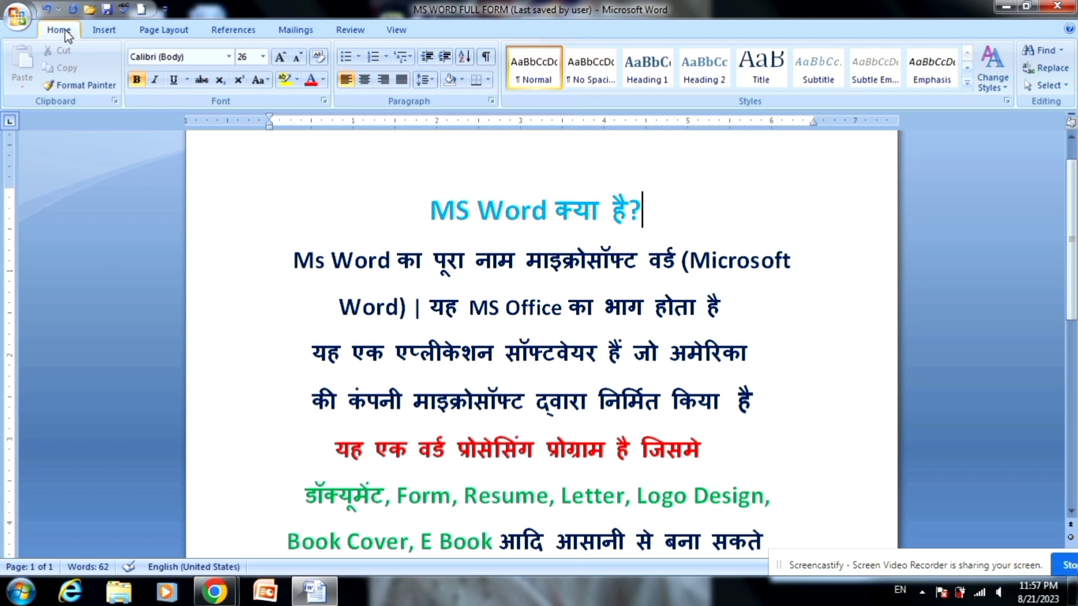
# Move the Quick Access Toolbar below the ribbon and back above, then choose Minimize the Ribbon.
pyautogui.click(165, 9)
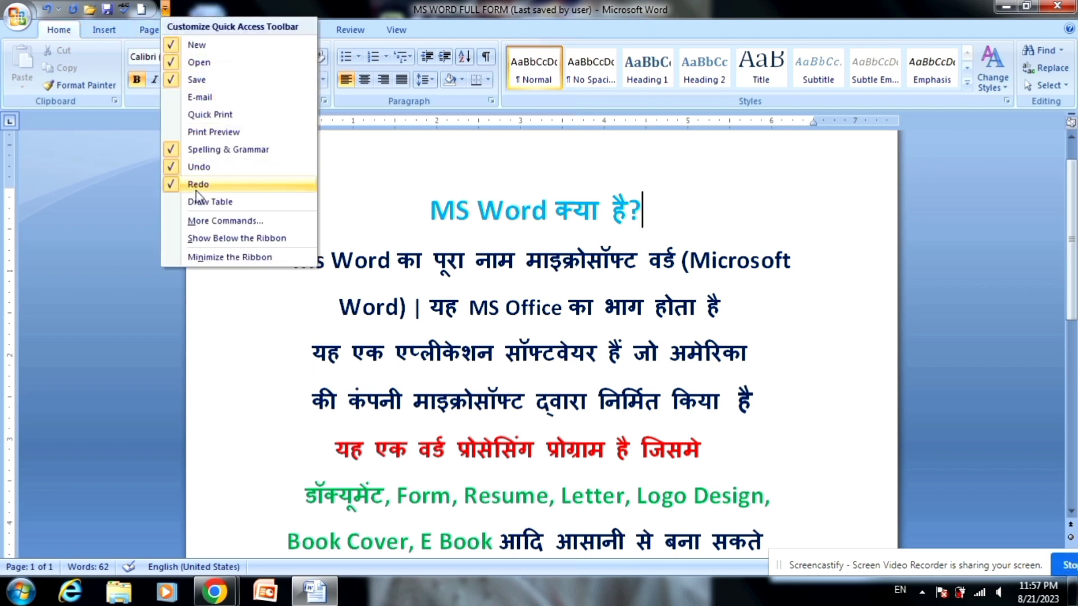
pyautogui.click(238, 241)
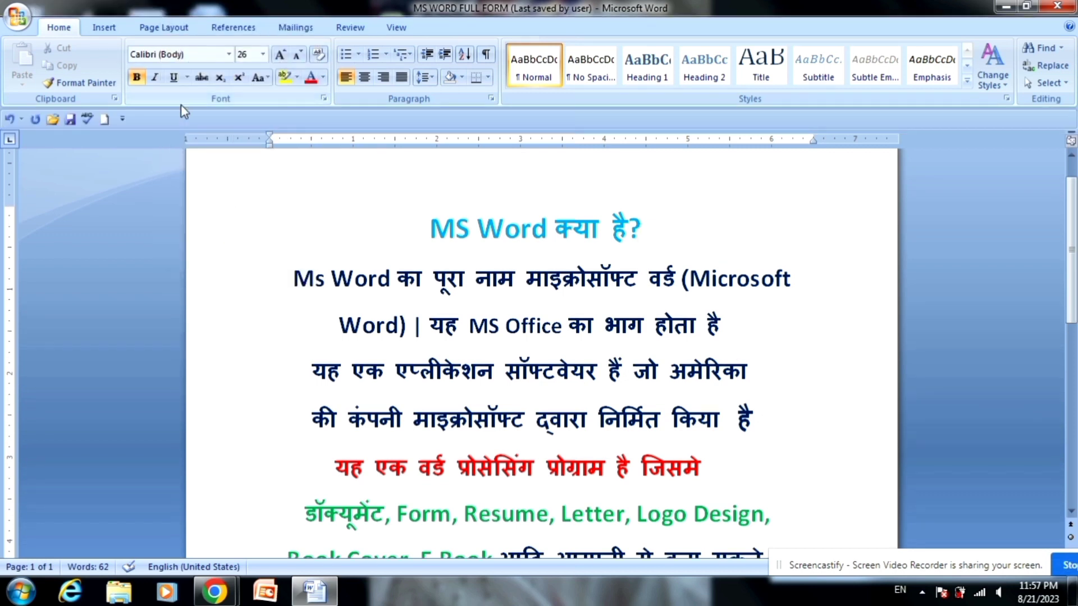
pyautogui.click(123, 119)
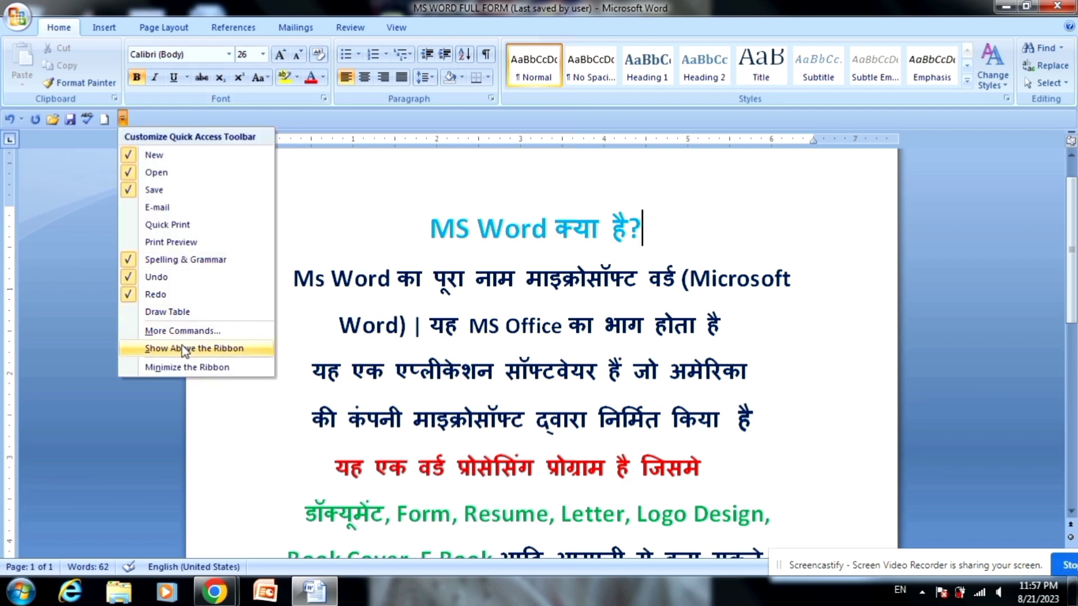
pyautogui.click(186, 346)
pyautogui.click(165, 9)
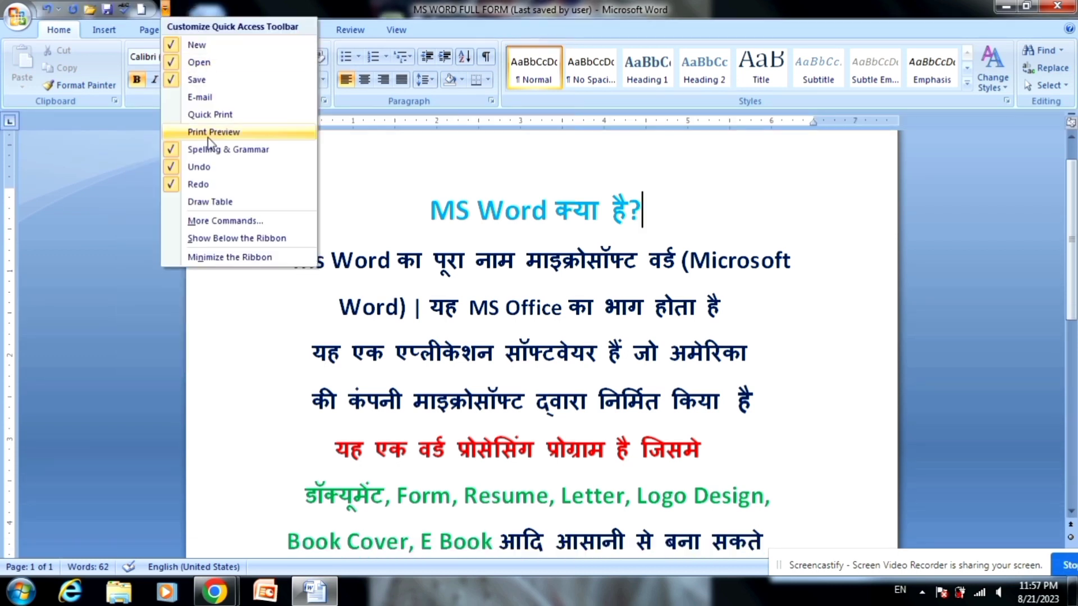
pyautogui.click(243, 259)
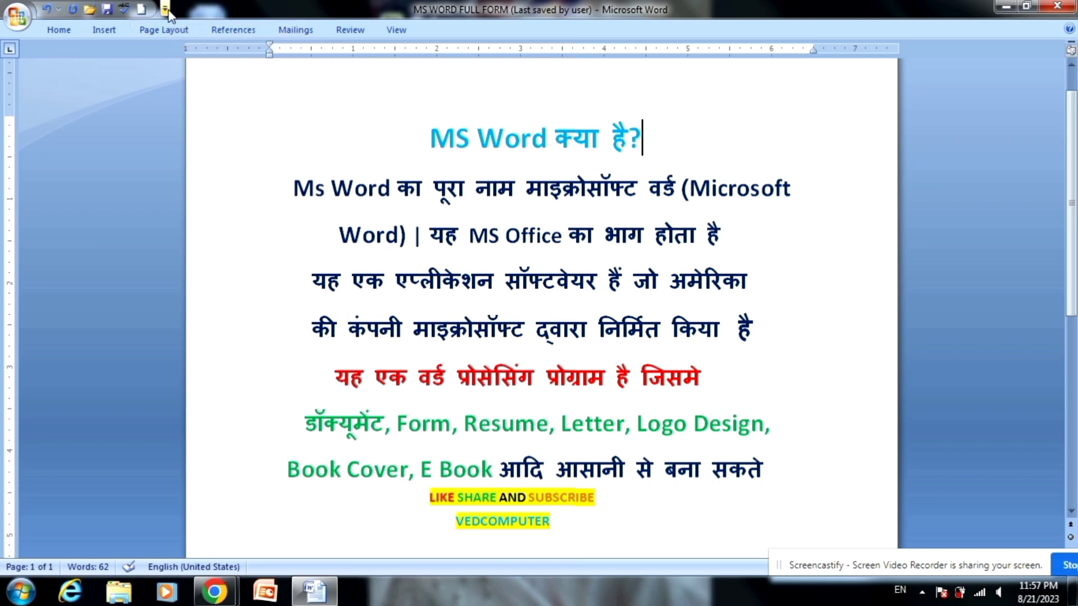
# Temporarily show the Home, Insert and Page Layout commands on the minimized ribbon.
pyautogui.click(64, 32)
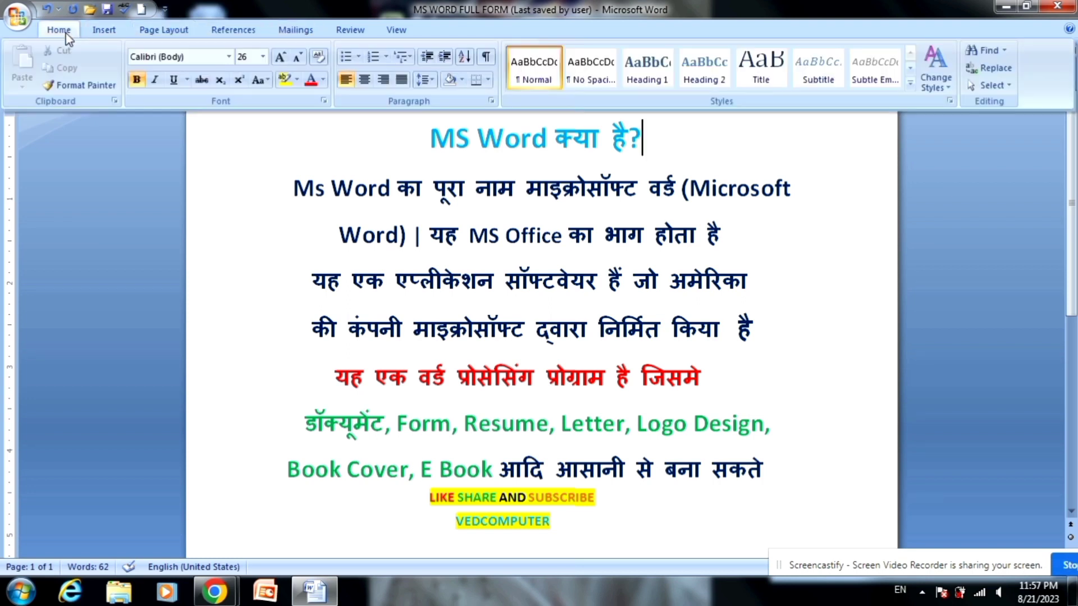
pyautogui.click(104, 35)
pyautogui.click(146, 31)
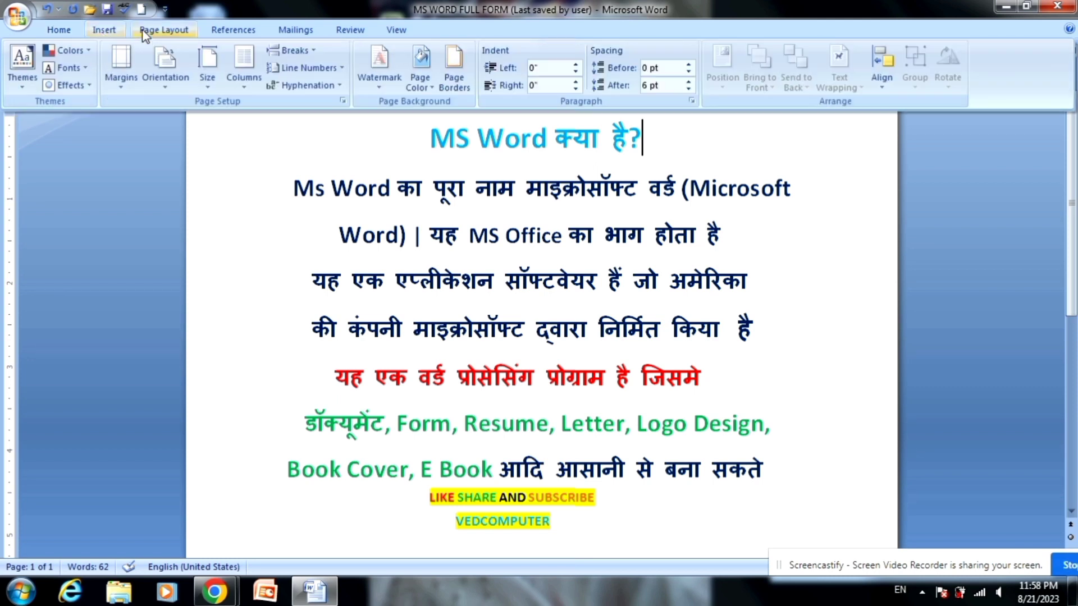
pyautogui.click(420, 290)
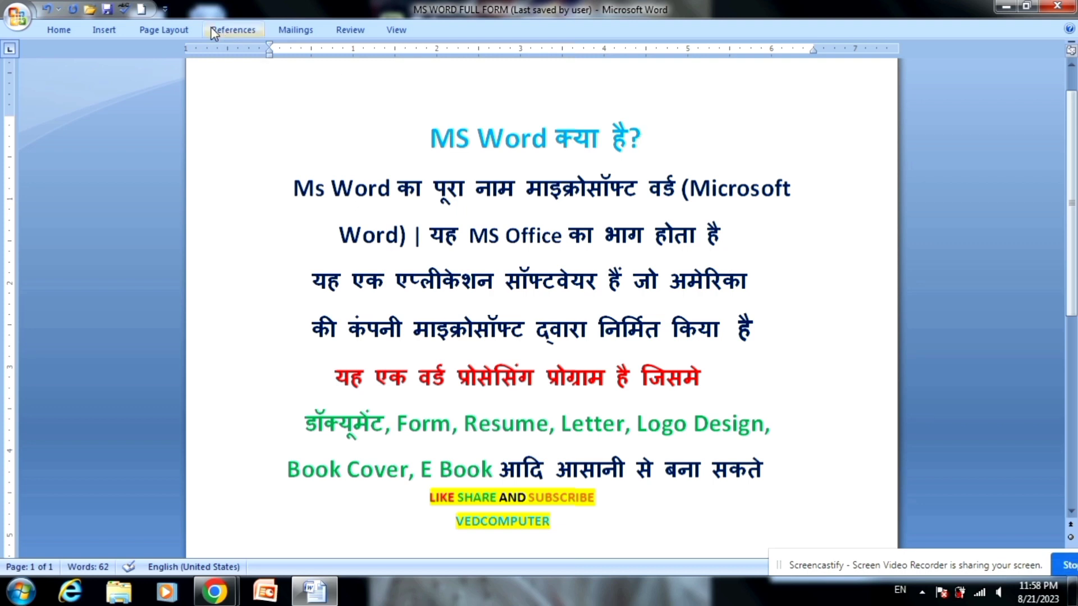
# Uncheck Minimize the Ribbon, then switch to Insert and back to Home.
pyautogui.click(164, 9)
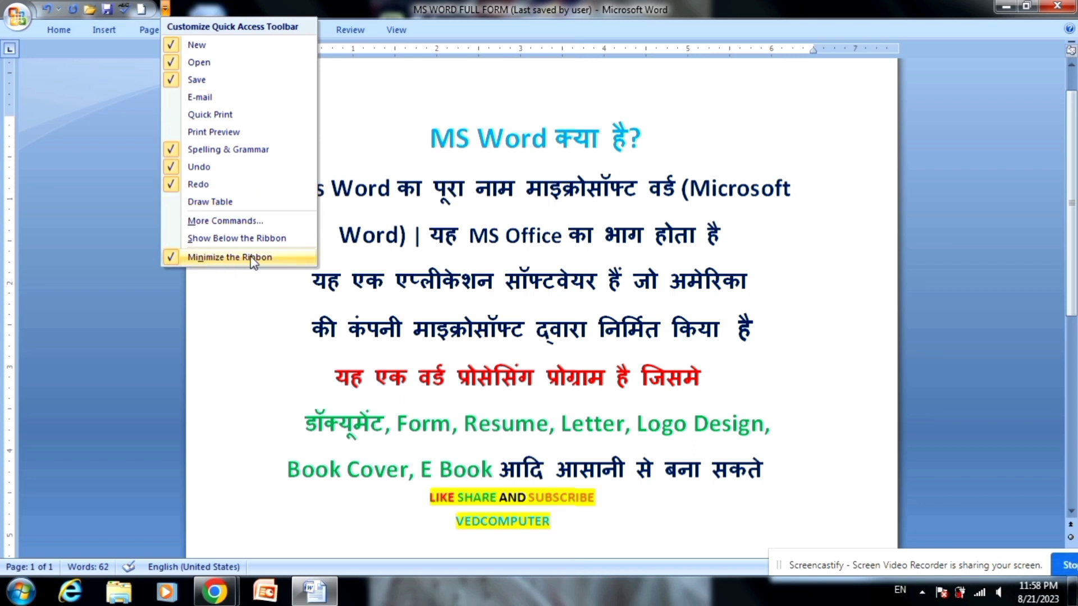
pyautogui.click(220, 259)
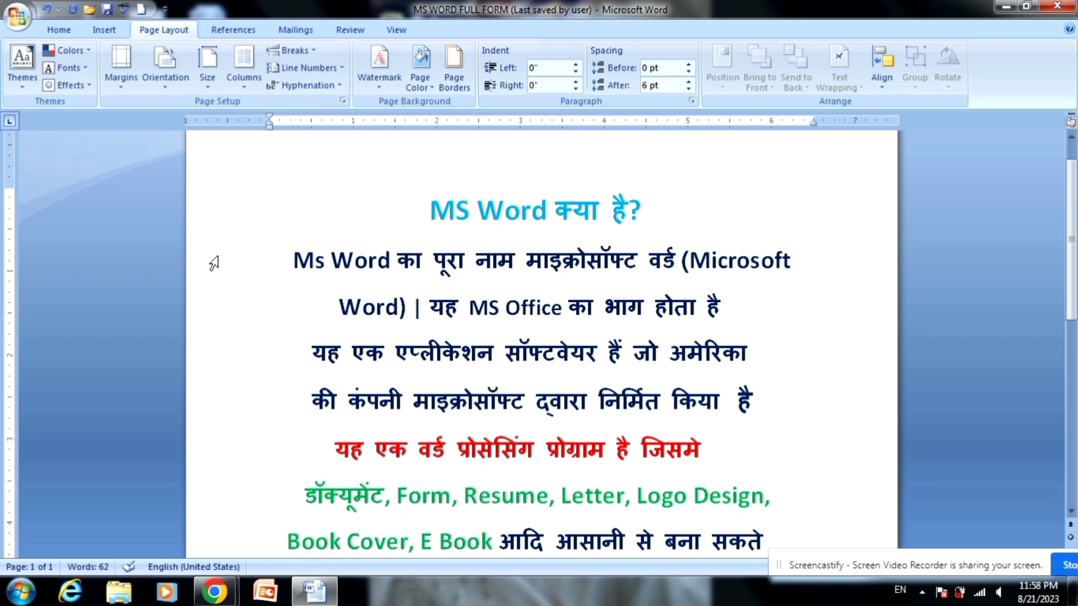
pyautogui.click(100, 29)
pyautogui.click(59, 31)
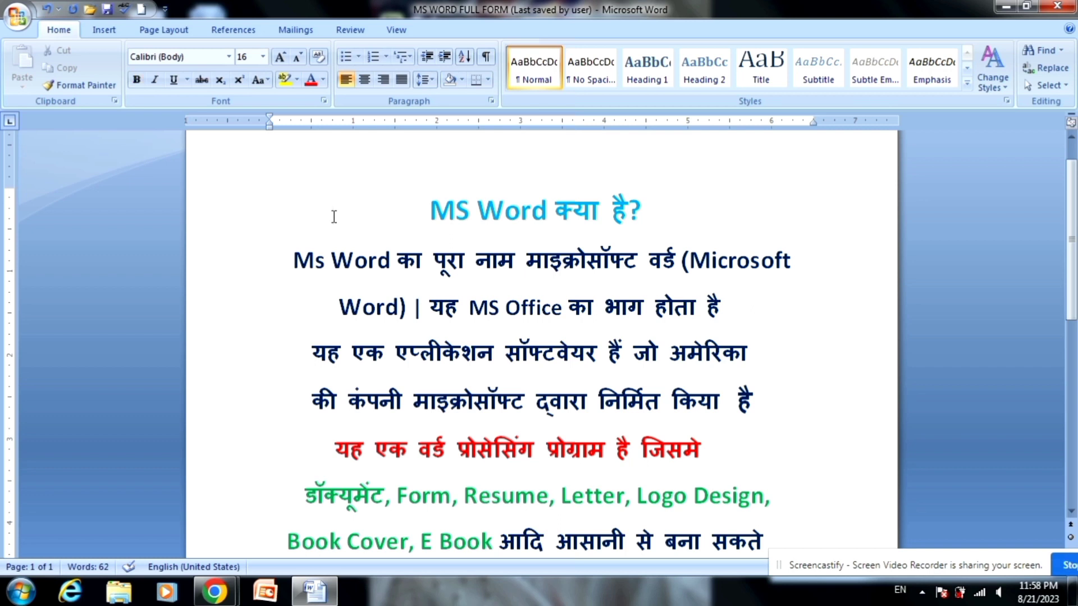
# Place the cursor before the heading, switch through Insert and Home to Page Layout, and scroll the page.
pyautogui.click(351, 211)
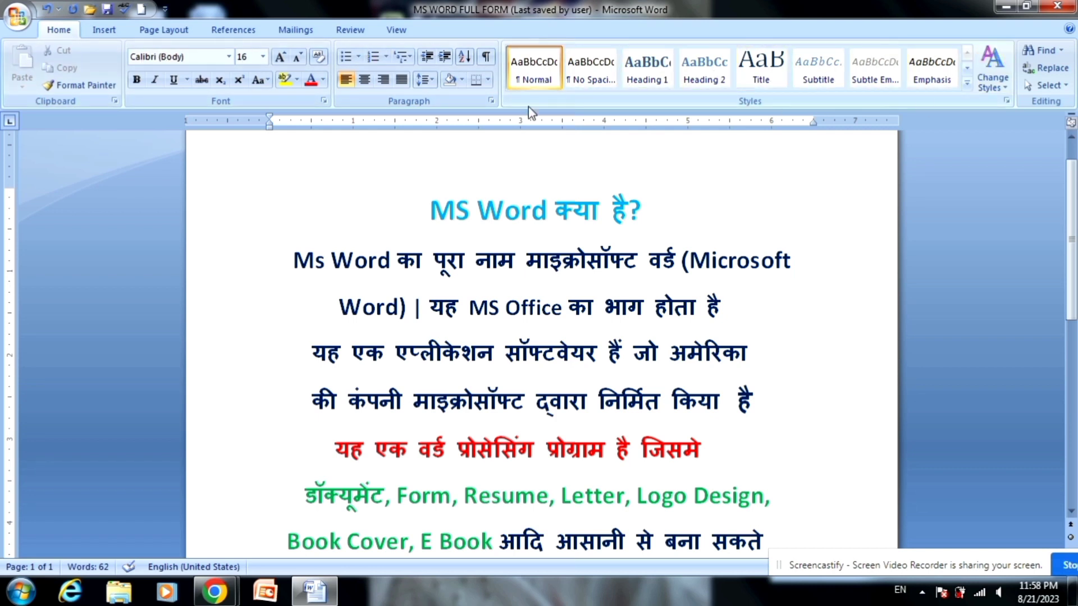
pyautogui.click(89, 28)
pyautogui.click(76, 30)
pyautogui.click(103, 30)
pyautogui.click(151, 31)
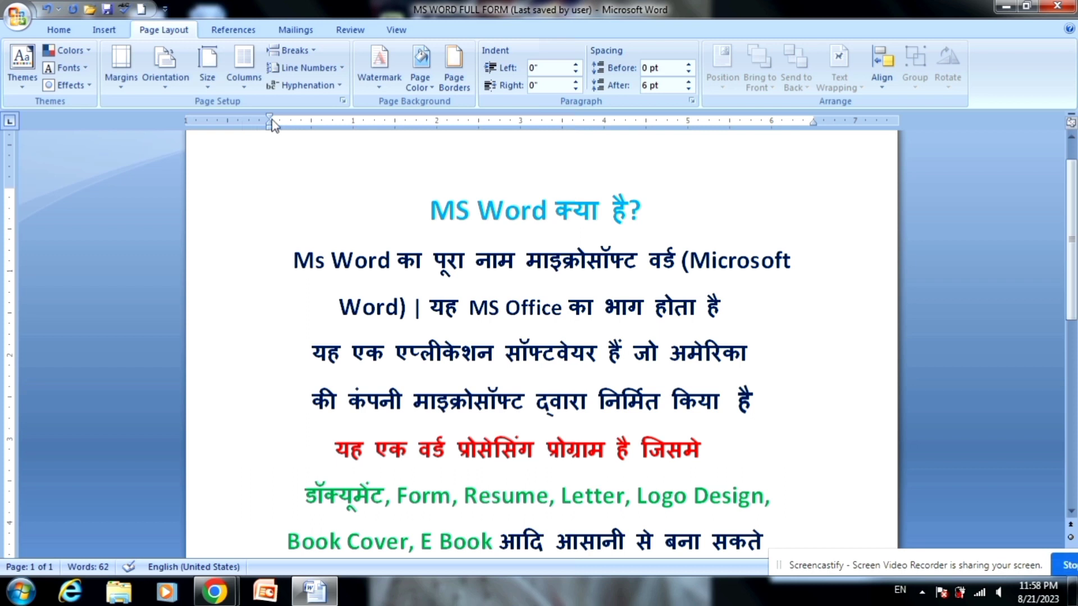
pyautogui.scroll(2, 271, 125)
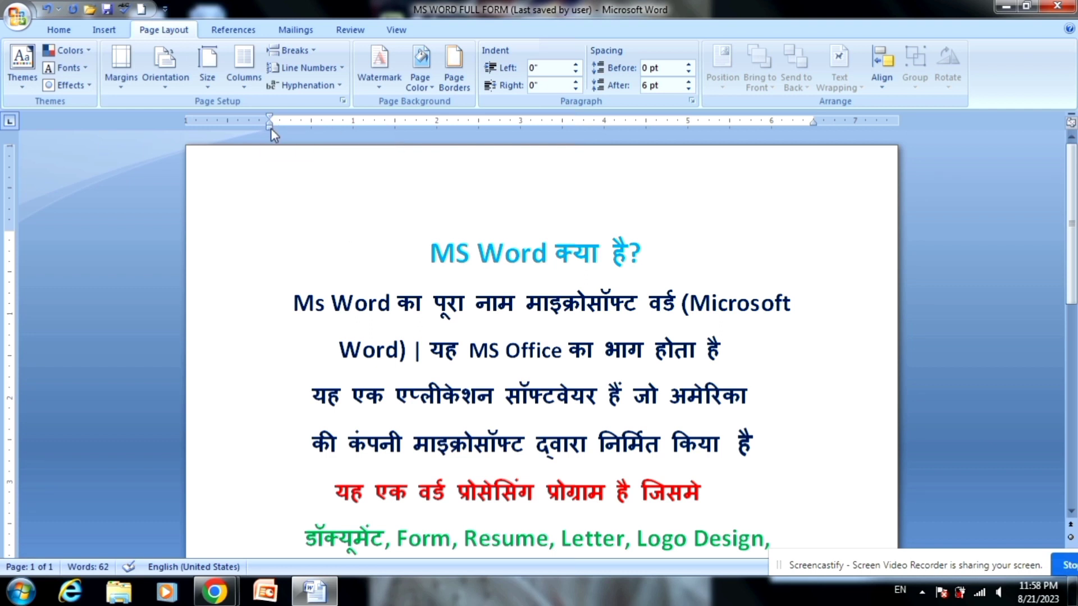
pyautogui.scroll(-3, 292, 188)
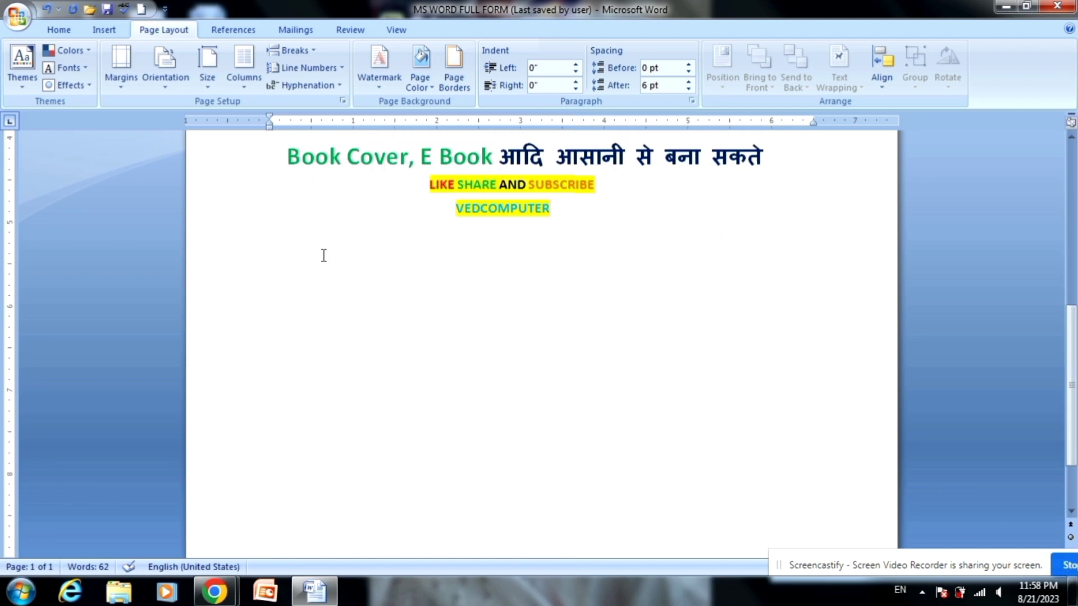
pyautogui.scroll(2, 323, 256)
pyautogui.scroll(1, 318, 236)
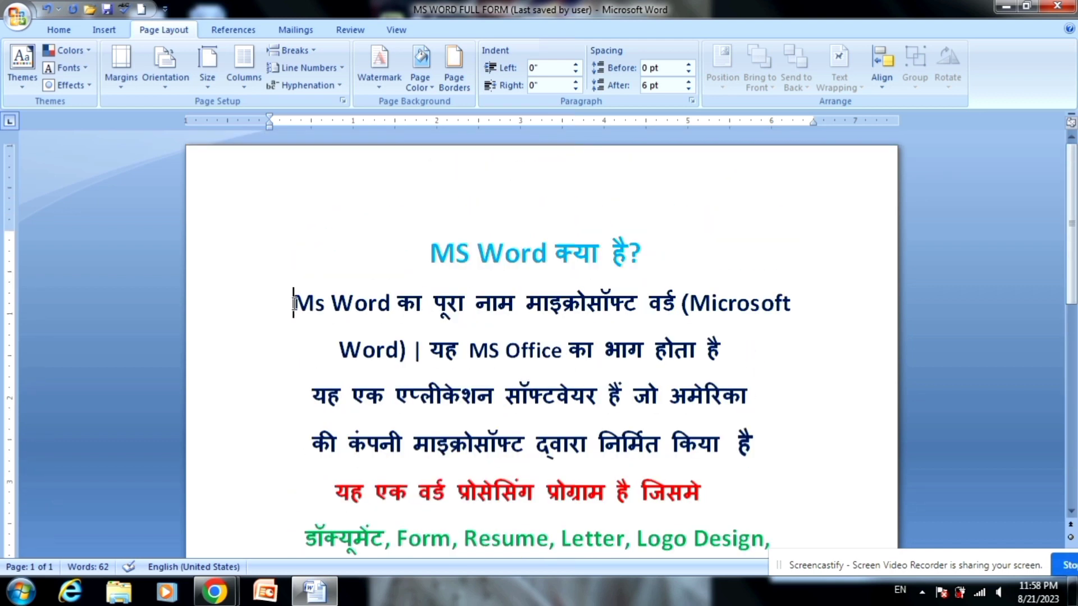
pyautogui.click(234, 306)
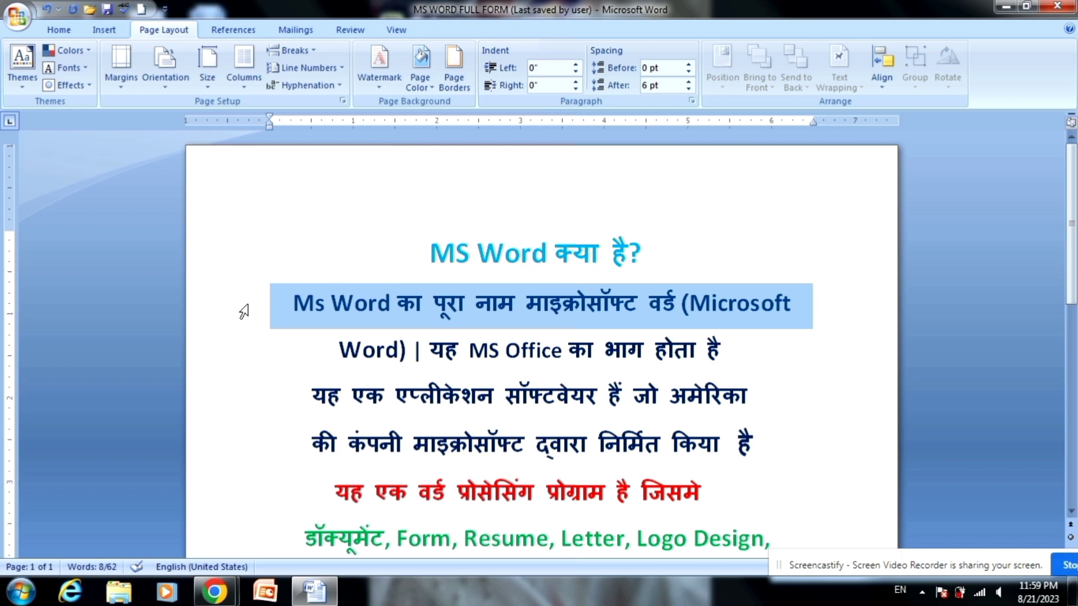
pyautogui.click(275, 306)
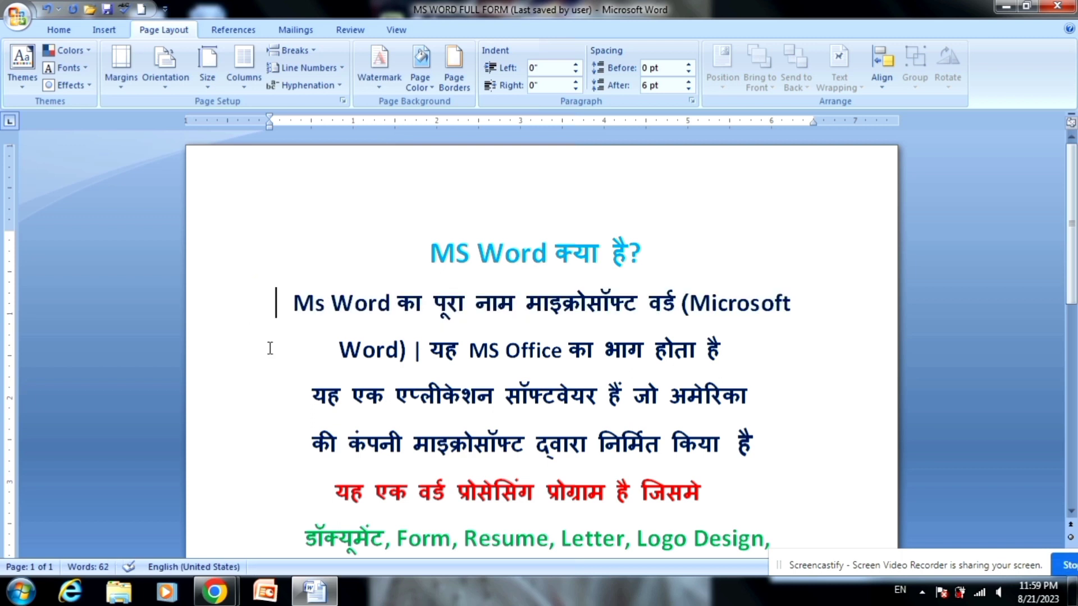
pyautogui.write('bvbvbv')
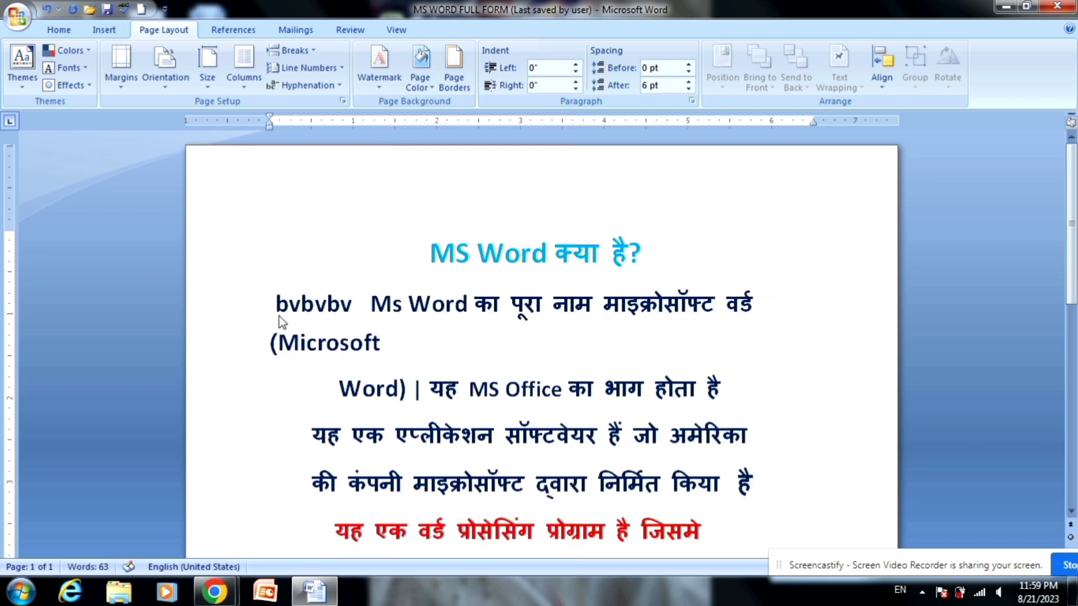
pyautogui.hotkey('ctrl', 'z')
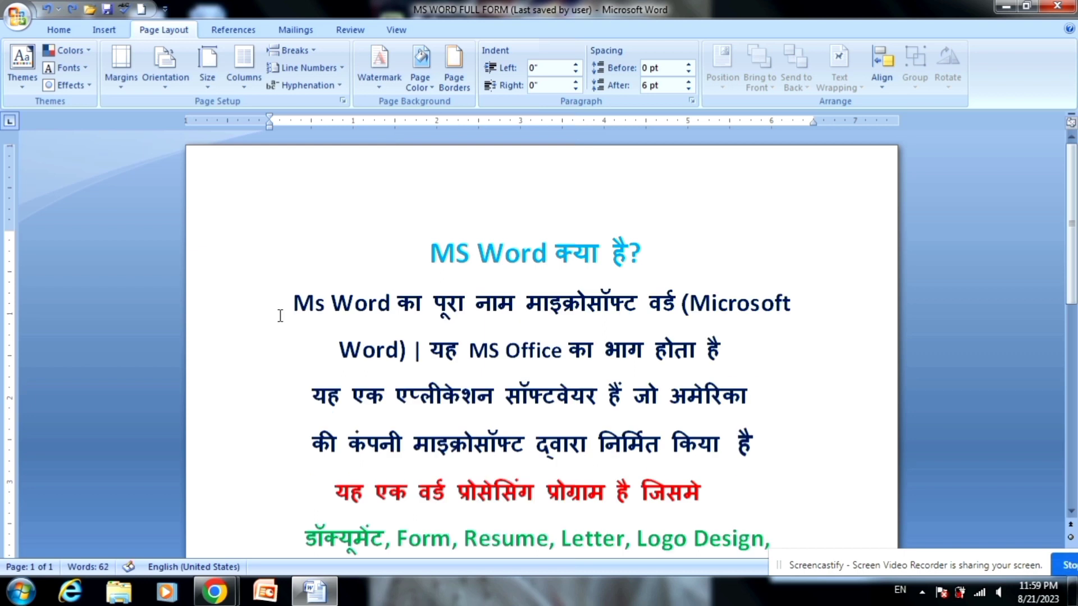
pyautogui.click(803, 308)
pyautogui.write('vv')
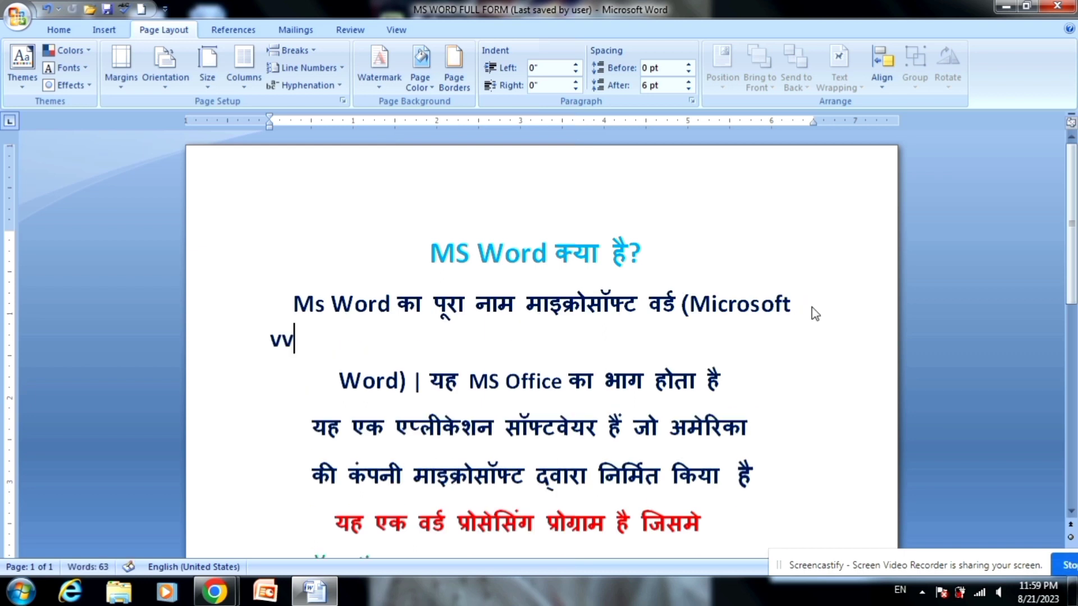
pyautogui.hotkey('ctrl', 'z')
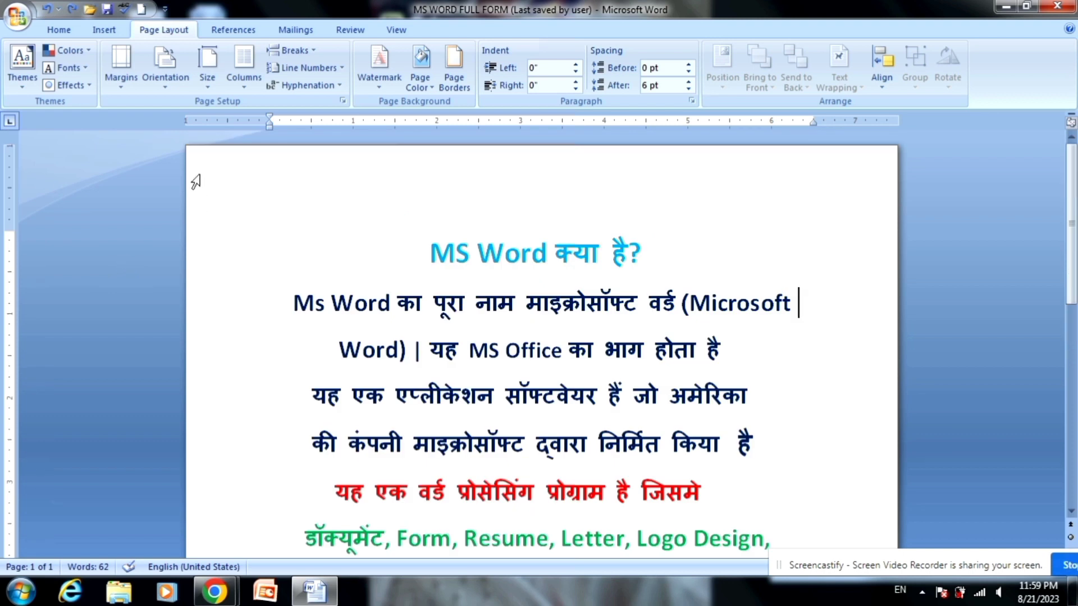
pyautogui.scroll(-10, 513, 368)
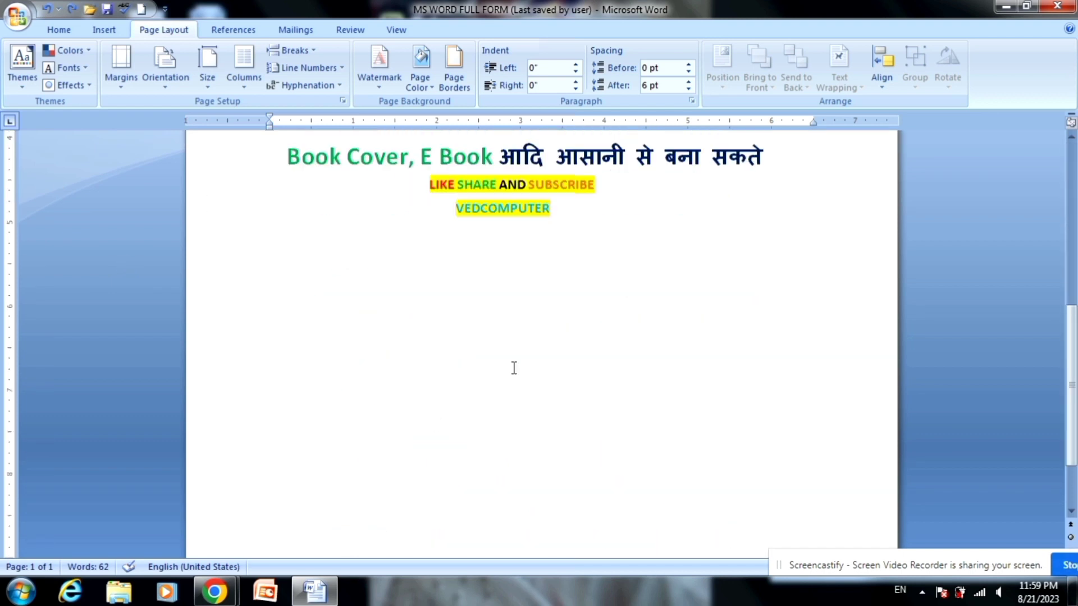
pyautogui.scroll(-5, 512, 368)
pyautogui.scroll(5, 19, 494)
pyautogui.scroll(5, 20, 494)
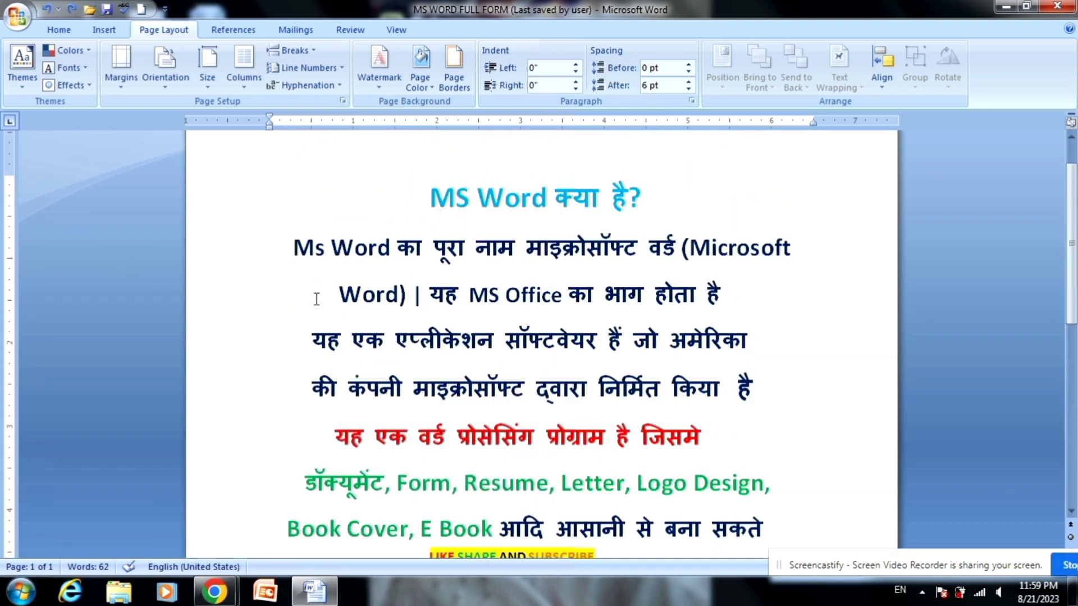
pyautogui.scroll(2, 318, 300)
pyautogui.scroll(-1, 313, 231)
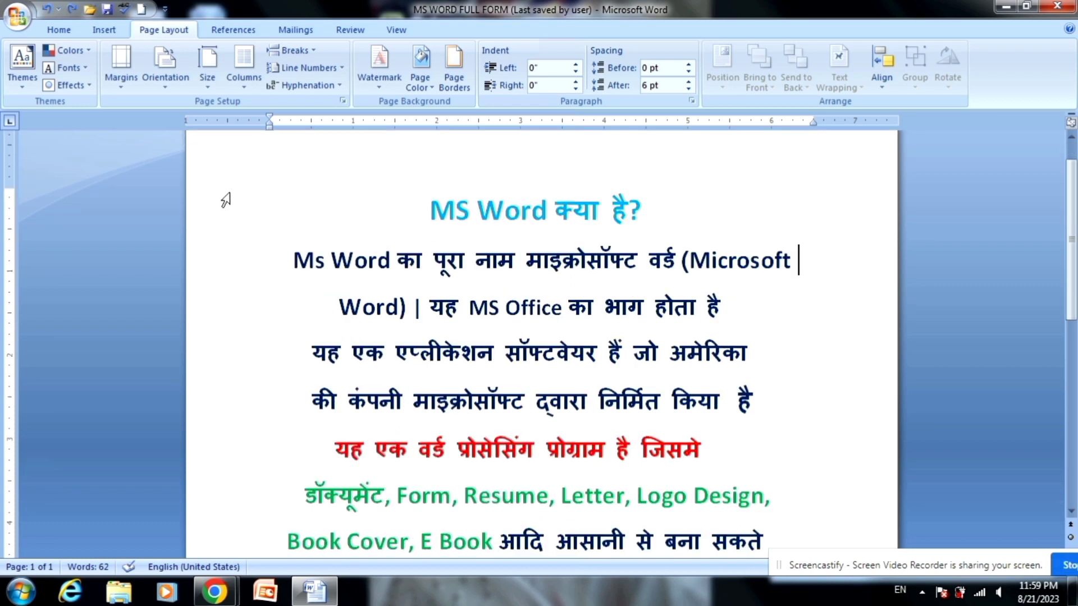
pyautogui.scroll(1, 272, 120)
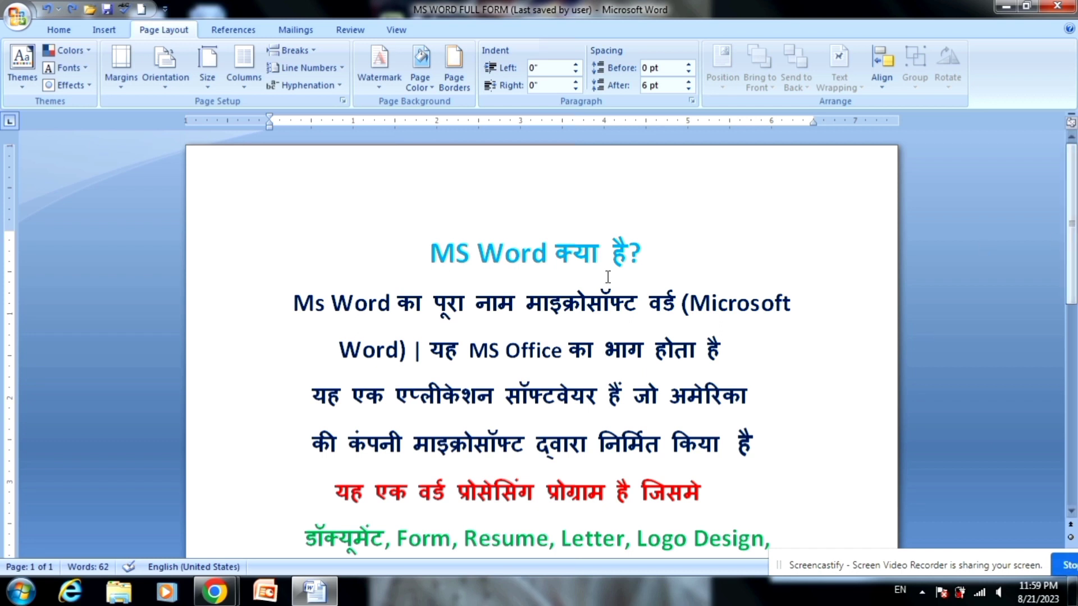
pyautogui.moveTo(1071, 253); pyautogui.dragTo(1071, 336)
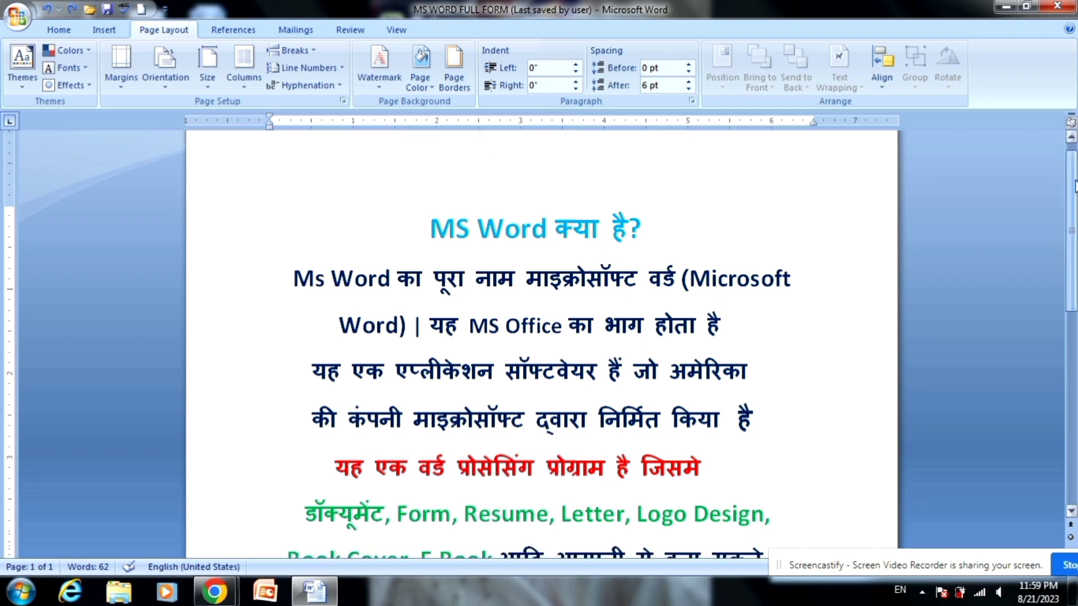
pyautogui.moveTo(1071, 264)
pyautogui.mouseDown()
pyautogui.moveTo(1070, 282)
pyautogui.moveTo(1073, 166)
pyautogui.mouseUp()
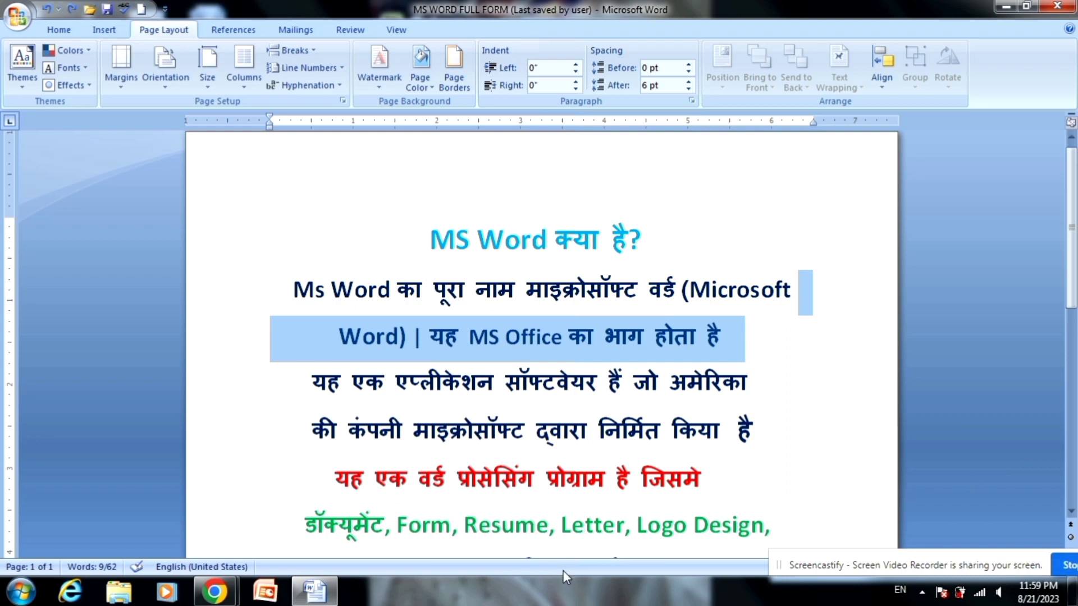
pyautogui.moveTo(862, 559); pyautogui.dragTo(856, 578)
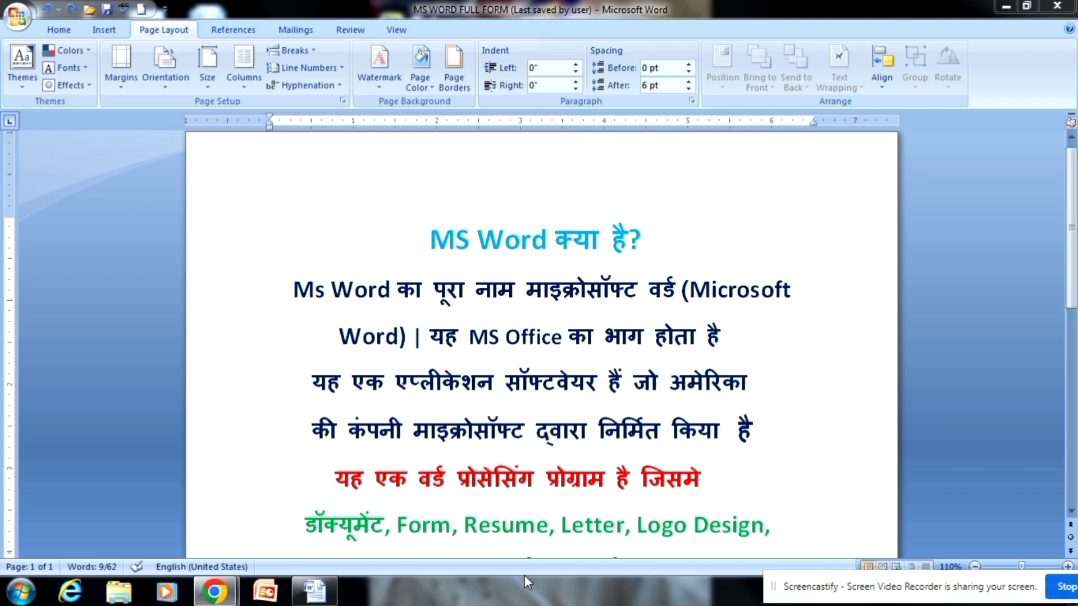
pyautogui.moveTo(1059, 225)
pyautogui.mouseDown()
pyautogui.moveTo(1060, 353)
pyautogui.moveTo(1060, 222)
pyautogui.moveTo(1070, 332)
pyautogui.moveTo(1059, 197)
pyautogui.mouseUp()
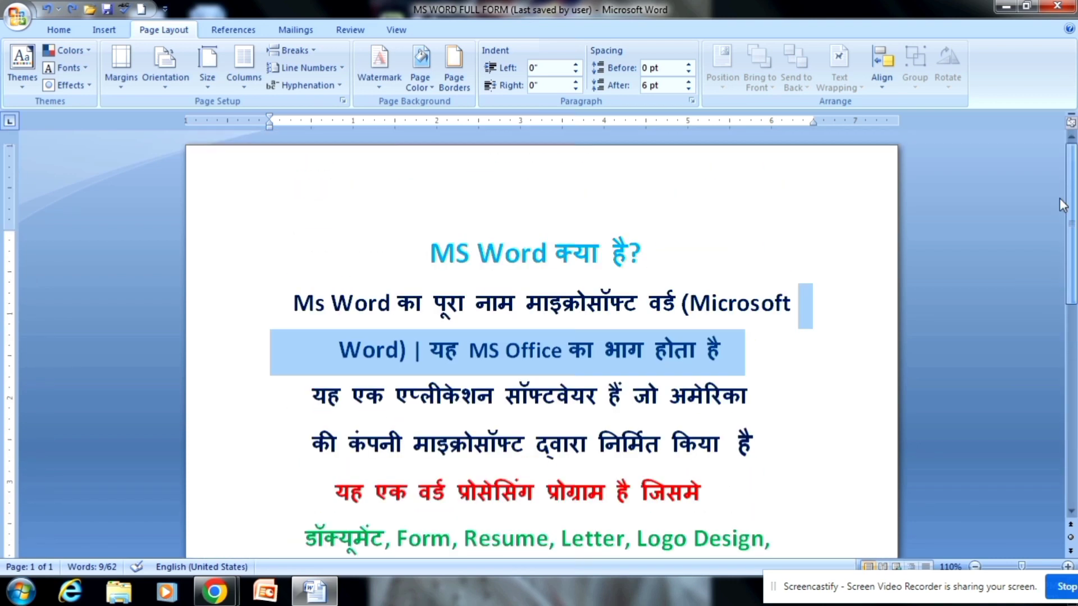
pyautogui.scroll(-2, 942, 244)
pyautogui.scroll(-2, 942, 243)
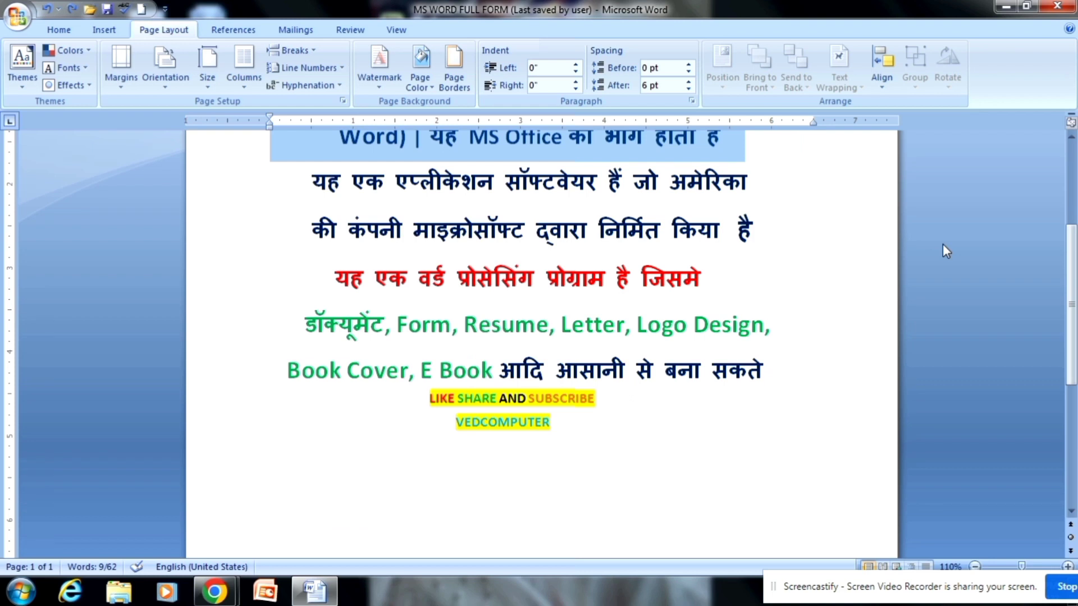
pyautogui.scroll(3, 942, 244)
pyautogui.scroll(1, 942, 245)
pyautogui.scroll(-1, 942, 245)
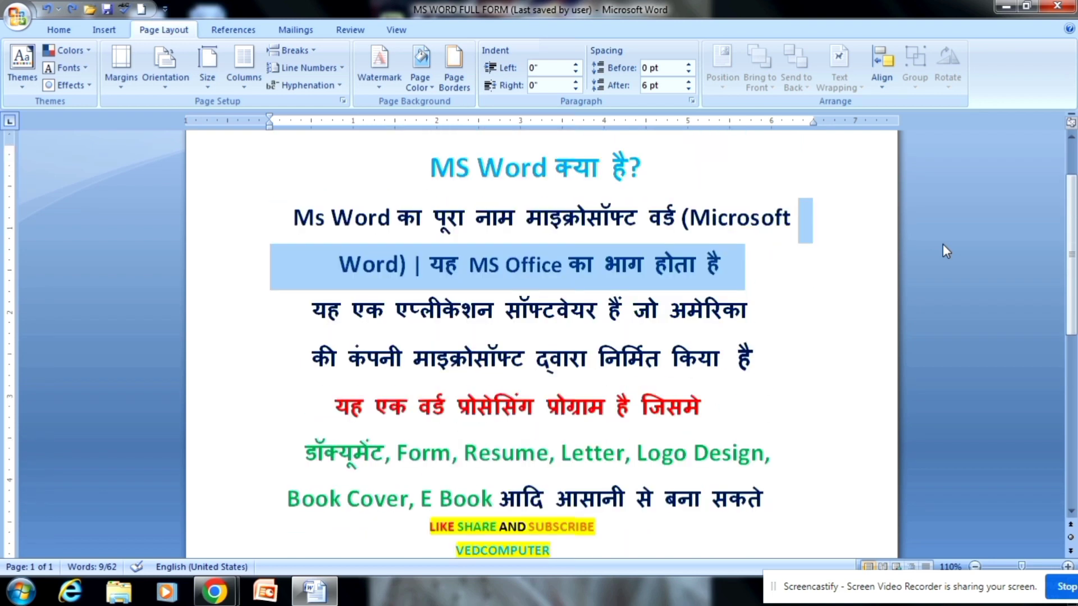
pyautogui.click(845, 321)
pyautogui.scroll(-5, 859, 316)
pyautogui.scroll(3, 860, 317)
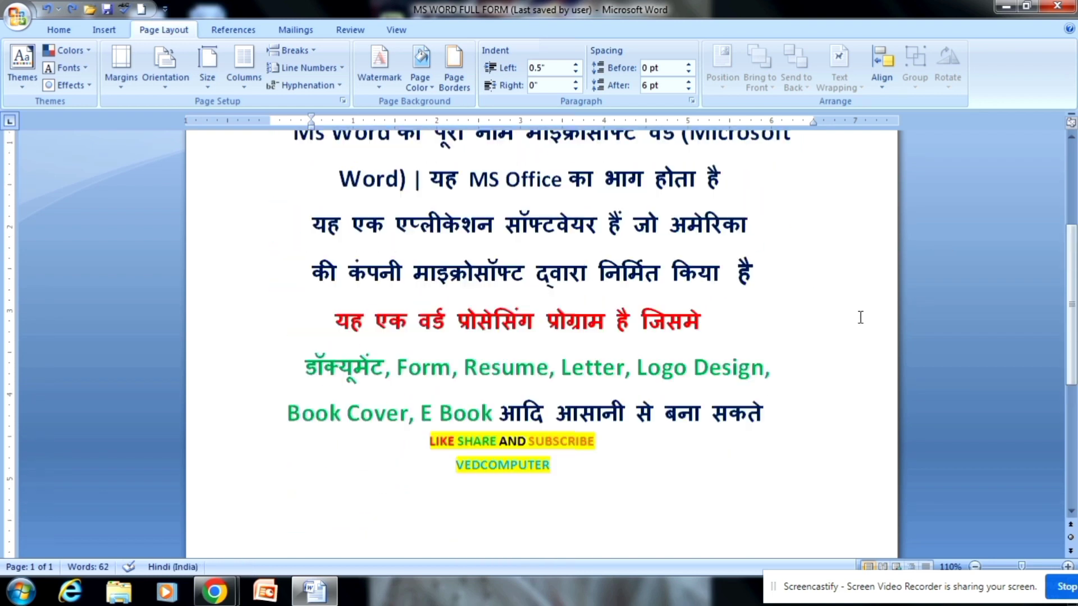
pyautogui.scroll(3, 842, 331)
pyautogui.scroll(-1, 825, 344)
pyautogui.scroll(1, 825, 344)
pyautogui.scroll(-3, 730, 371)
pyautogui.scroll(3, 354, 516)
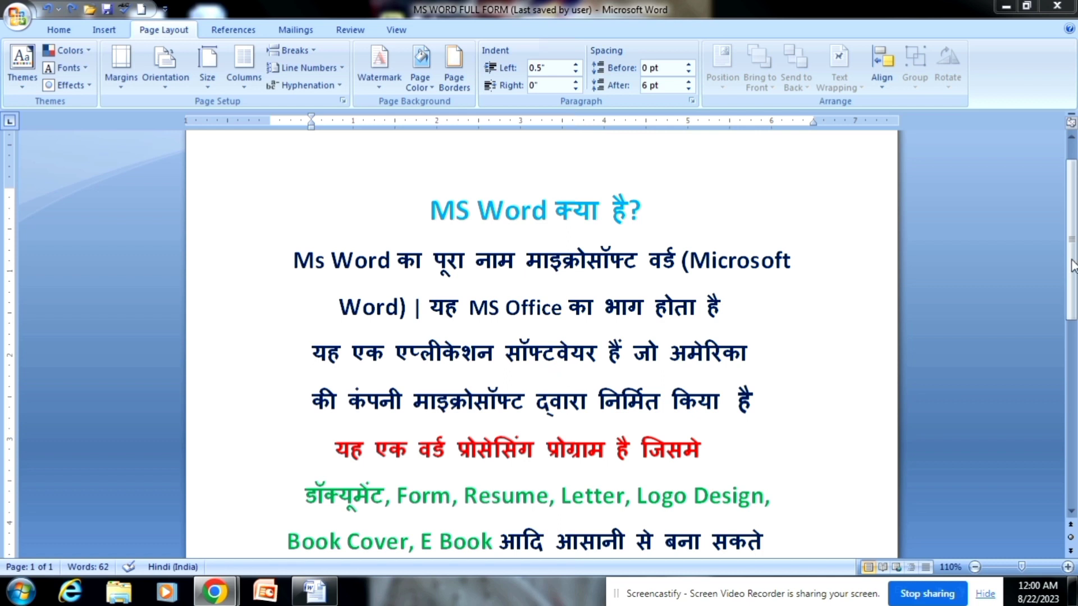
pyautogui.scroll(-3, 1074, 269)
pyautogui.scroll(-2, 1073, 270)
pyautogui.scroll(2, 730, 365)
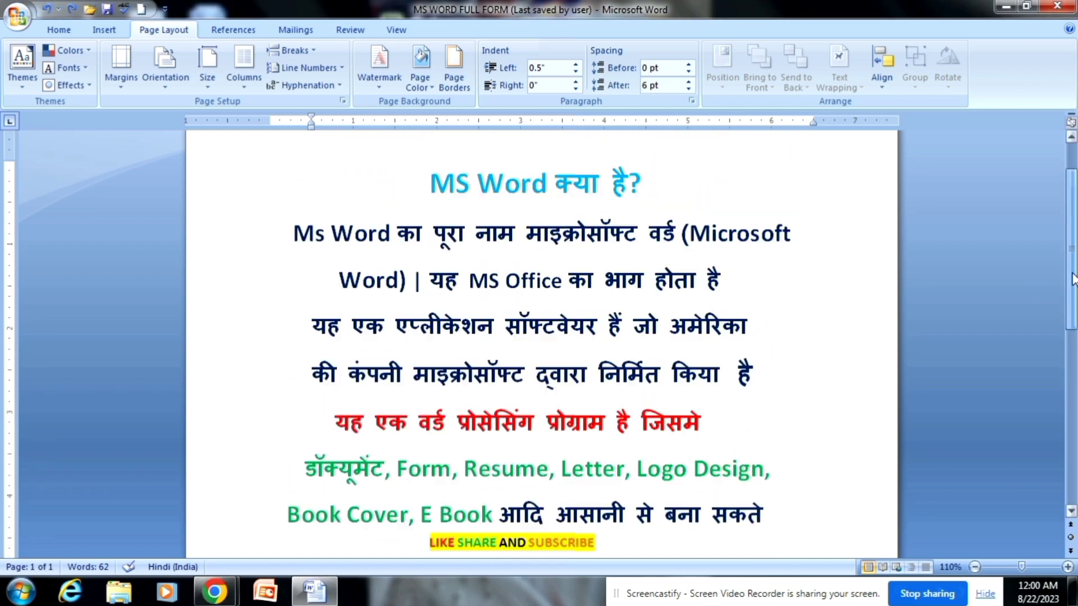
pyautogui.scroll(2, 689, 391)
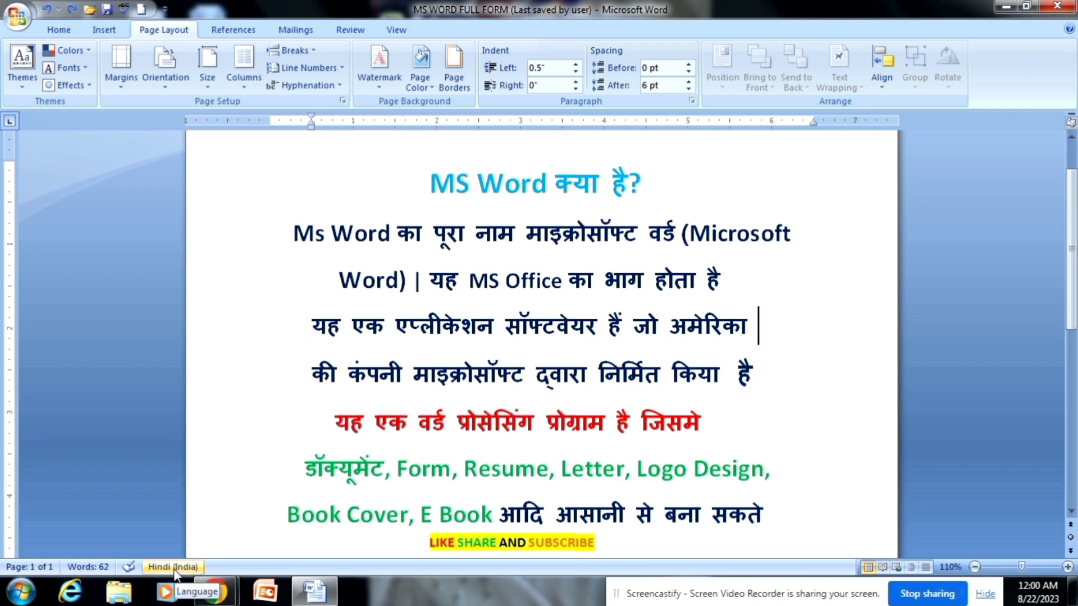
pyautogui.scroll(-1, 673, 393)
pyautogui.scroll(1, 842, 477)
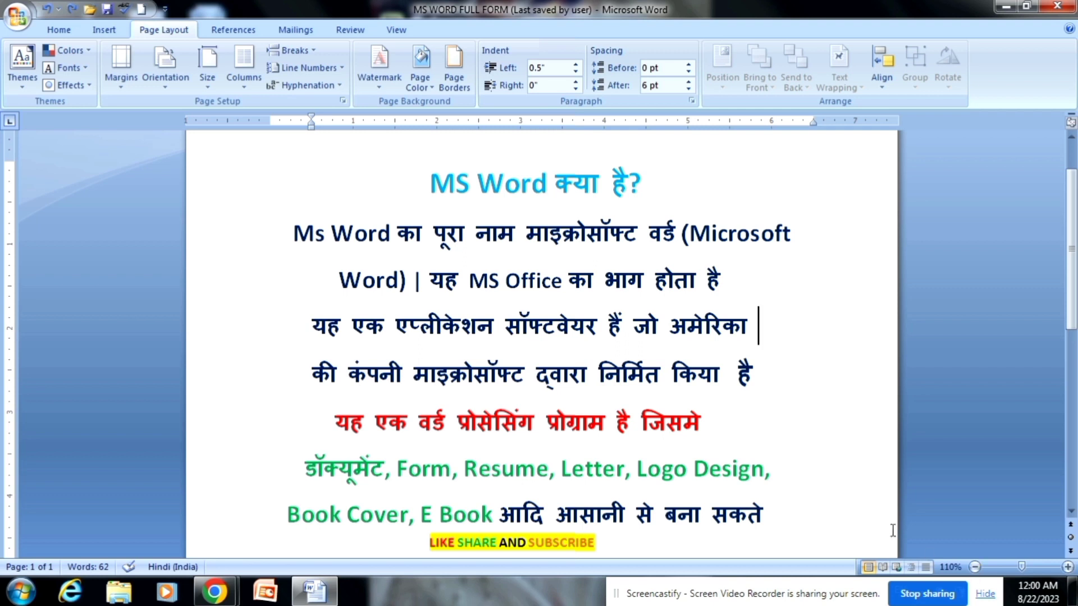
# Zoom the page out to 90% and back to 110%, then turn on Thumbnails in the View tab.
pyautogui.click(975, 568)
pyautogui.click(974, 567)
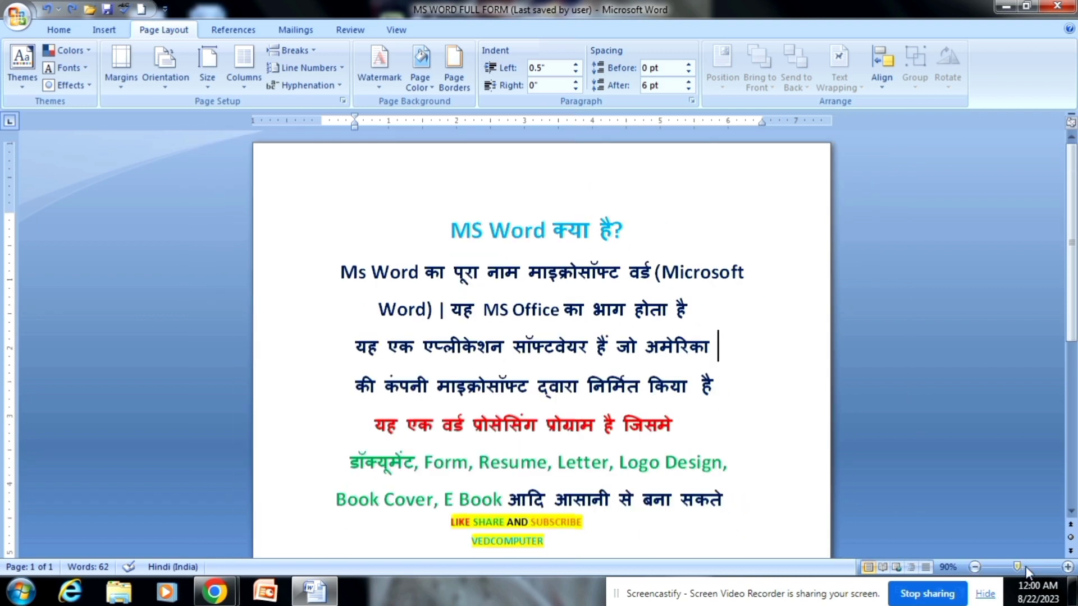
pyautogui.click(1067, 567)
pyautogui.click(1067, 567)
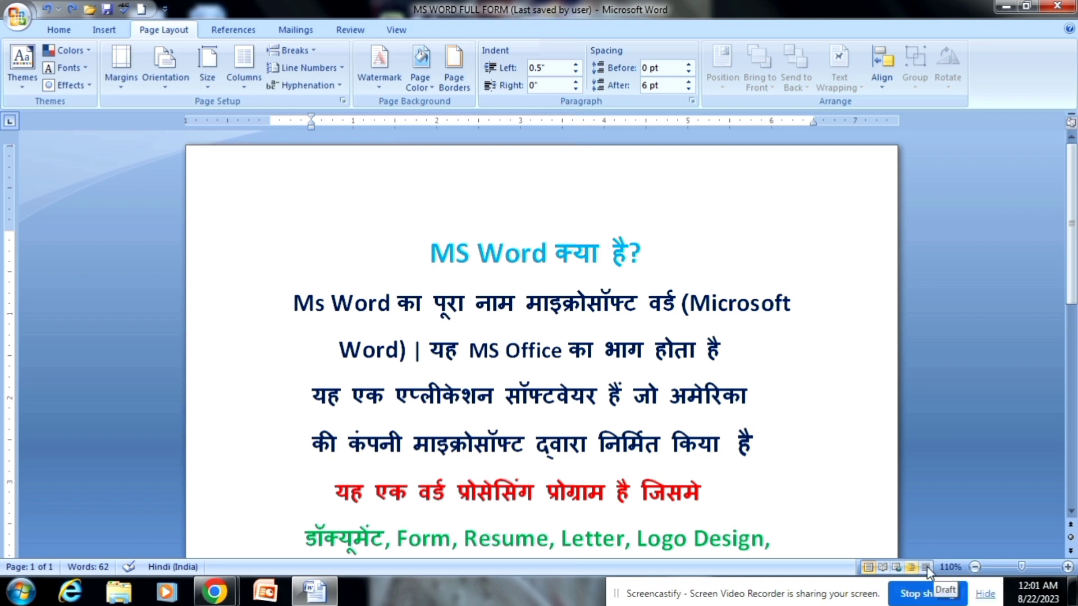
pyautogui.click(396, 30)
pyautogui.click(278, 67)
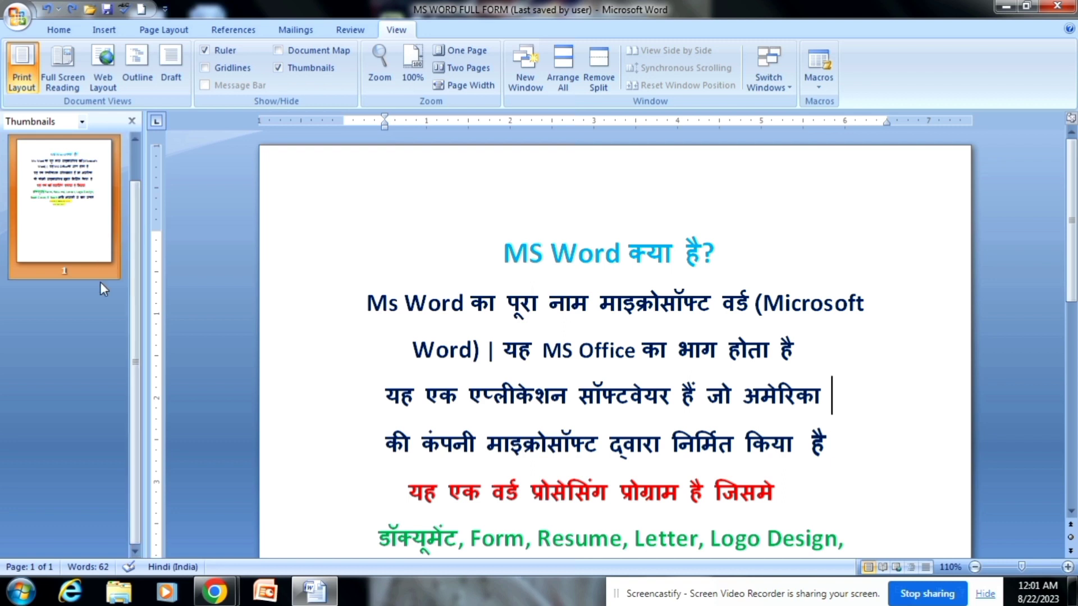
# Try inserting a page break and then a blank page, undoing each one.
pyautogui.click(104, 30)
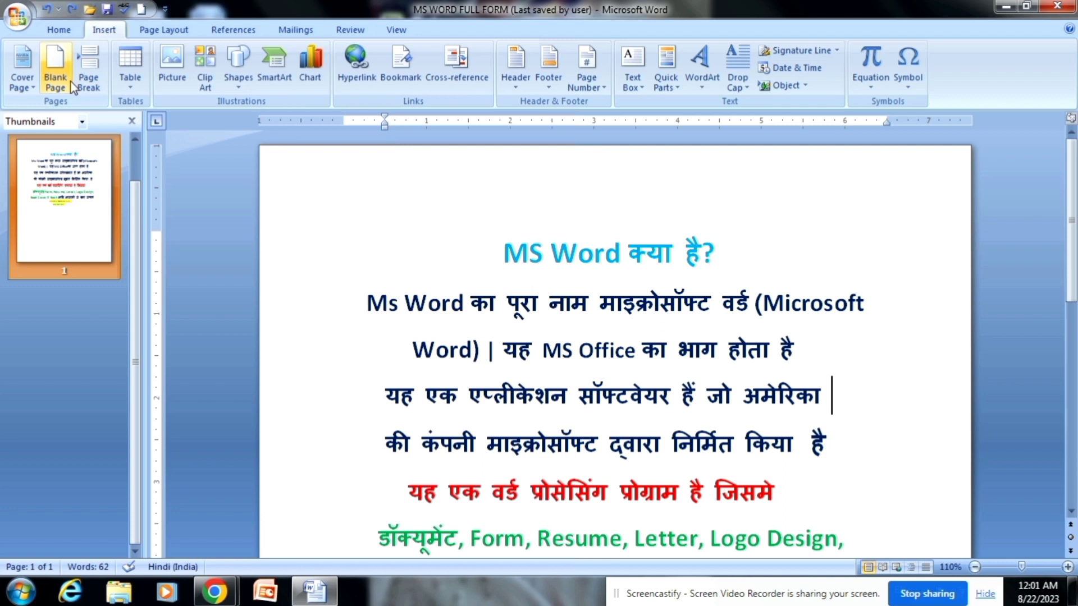
pyautogui.click(89, 81)
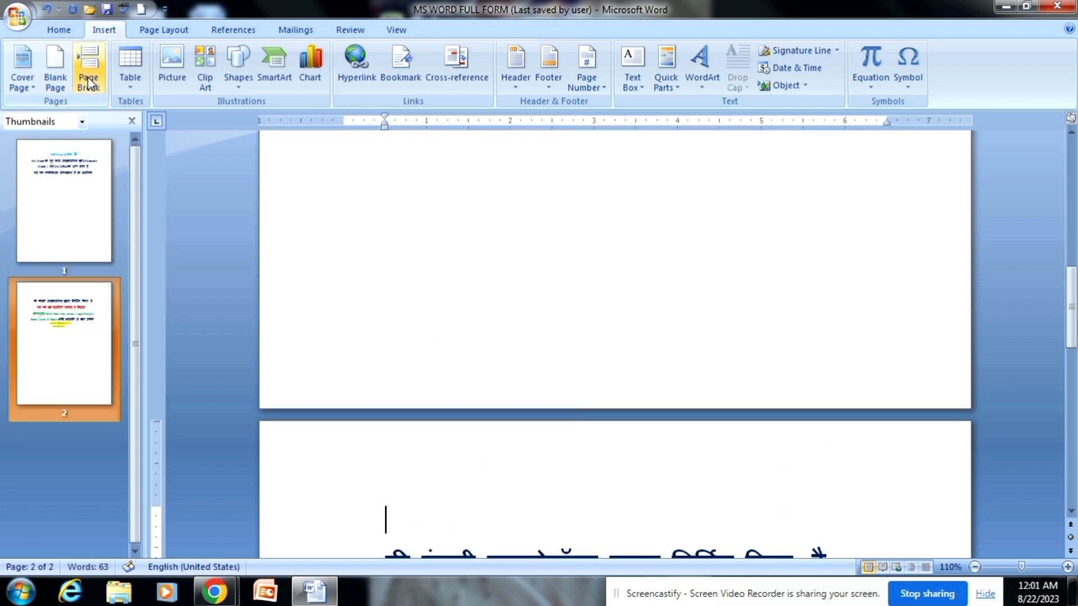
pyautogui.scroll(5, 380, 243)
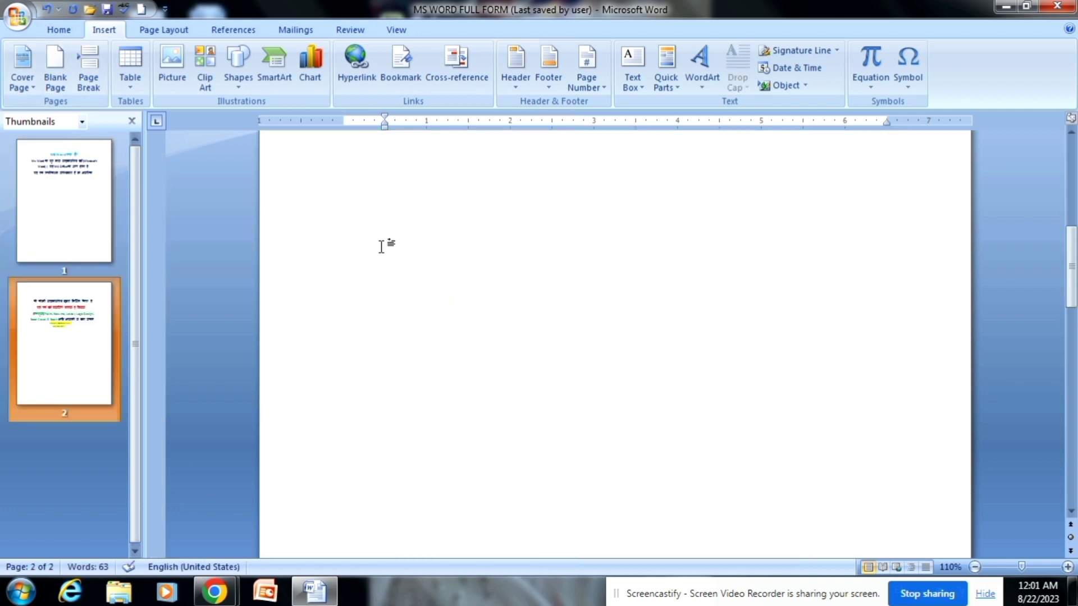
pyautogui.hotkey('ctrl', 'z')
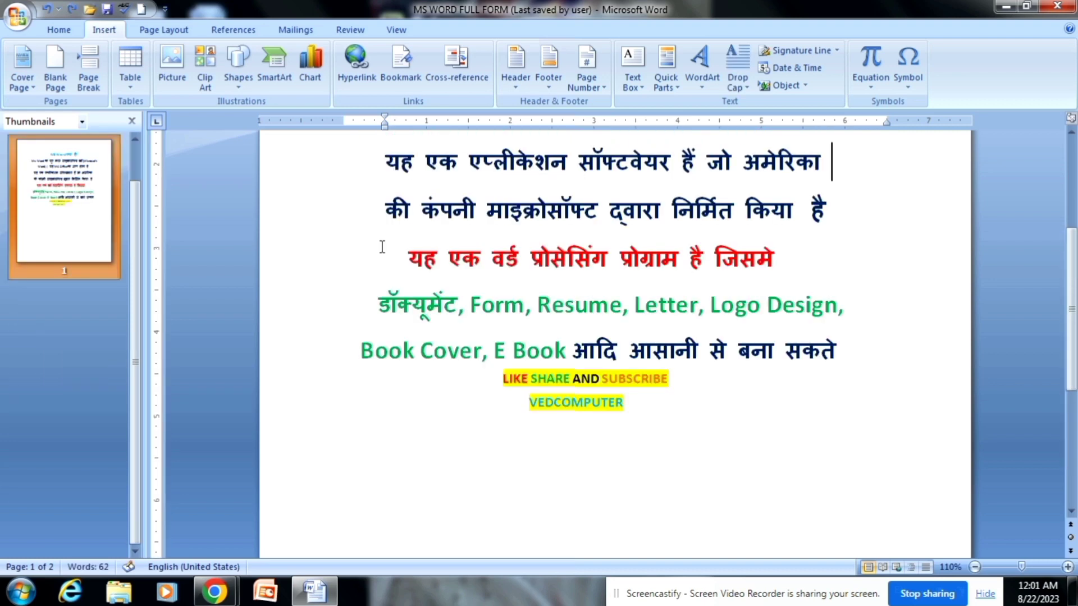
pyautogui.click(61, 79)
pyautogui.scroll(3, 255, 225)
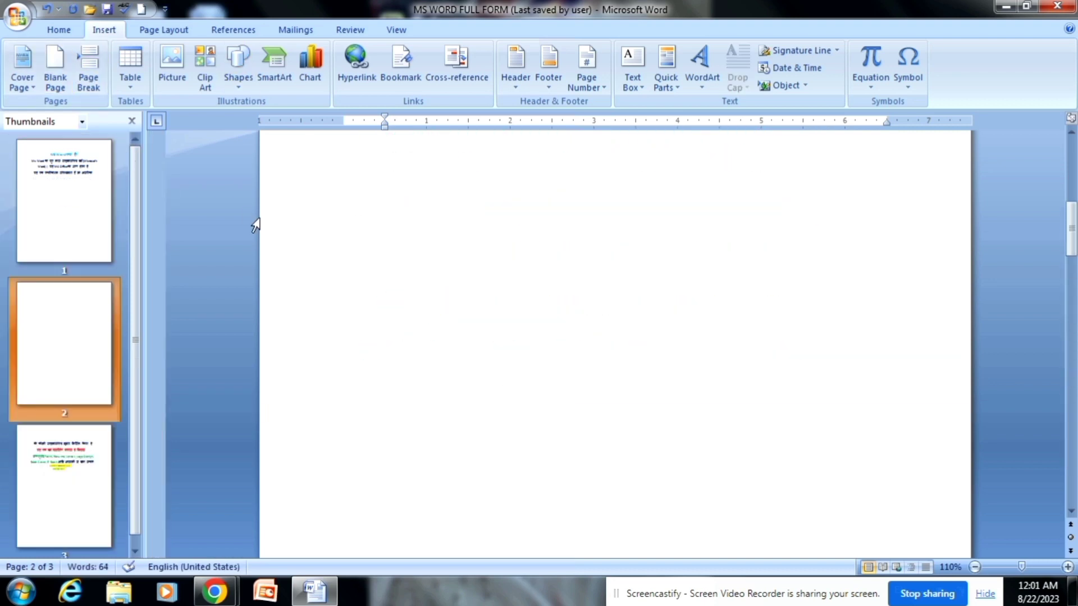
pyautogui.scroll(-5, 256, 225)
pyautogui.hotkey('ctrl', 'z')
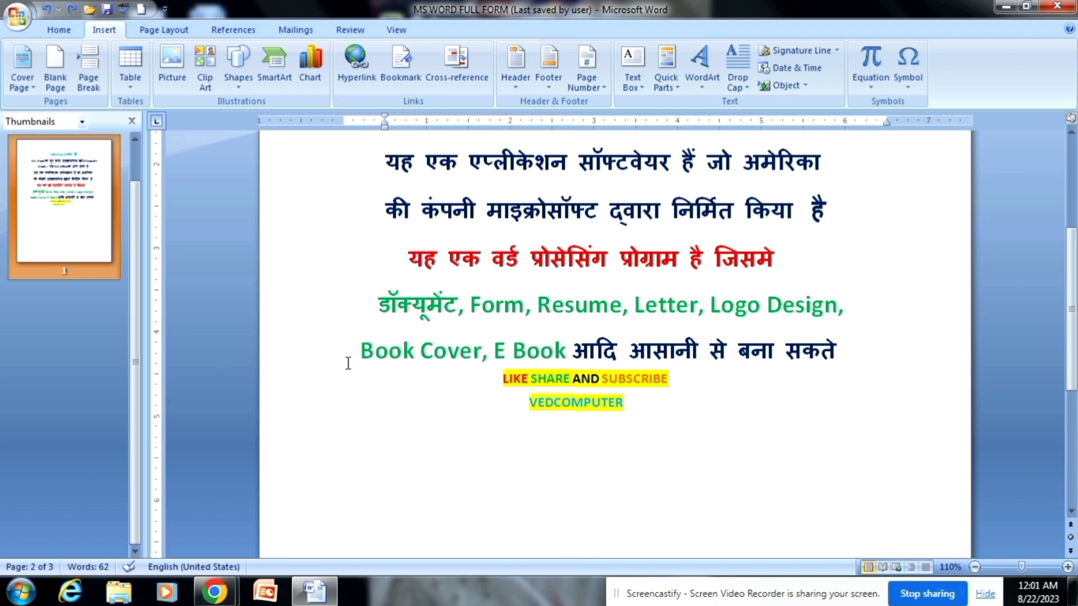
# Below VEDCOMPUTER, switch the input language to English and add page breaks to make five pages.
pyautogui.click(474, 425)
pyautogui.hotkey('alt', 'shift')
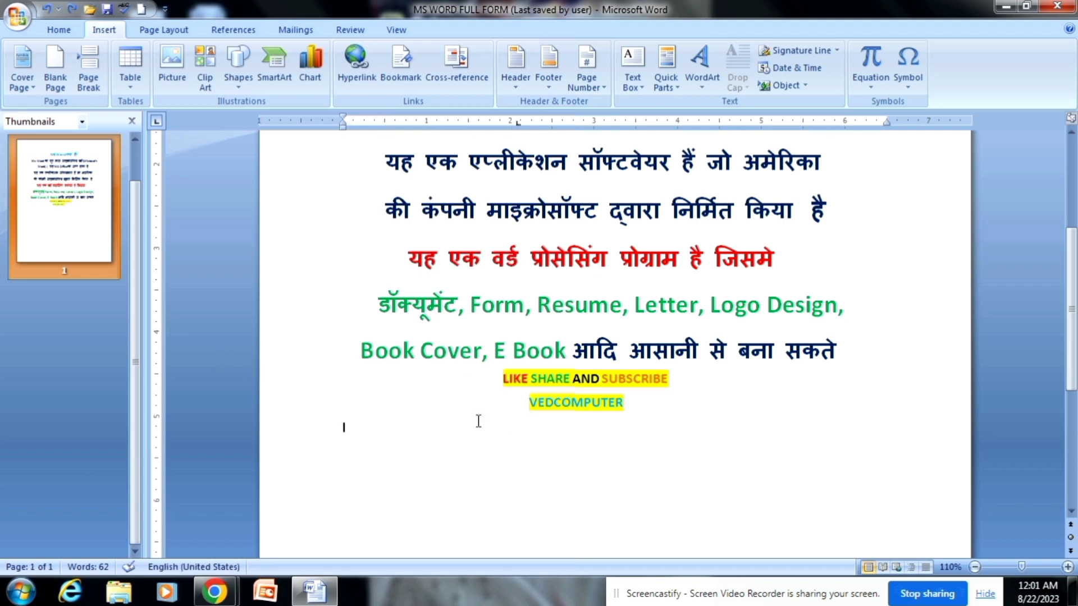
pyautogui.hotkey('ctrl', 'Return')
pyautogui.hotkey('ctrl', 'Return')
pyautogui.hotkey('ctrl', 'Return')
pyautogui.hotkey('ctrl', 'Return')
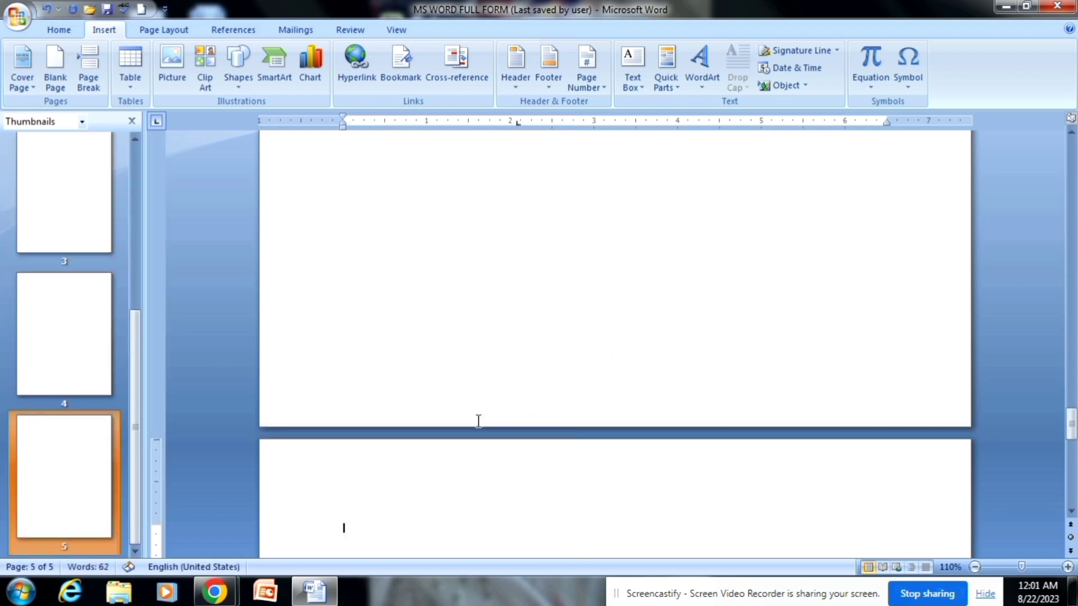
# Browse the thumbnails of pages 2 through 5, return to page 2, and show the View tab.
pyautogui.scroll(5, 157, 253)
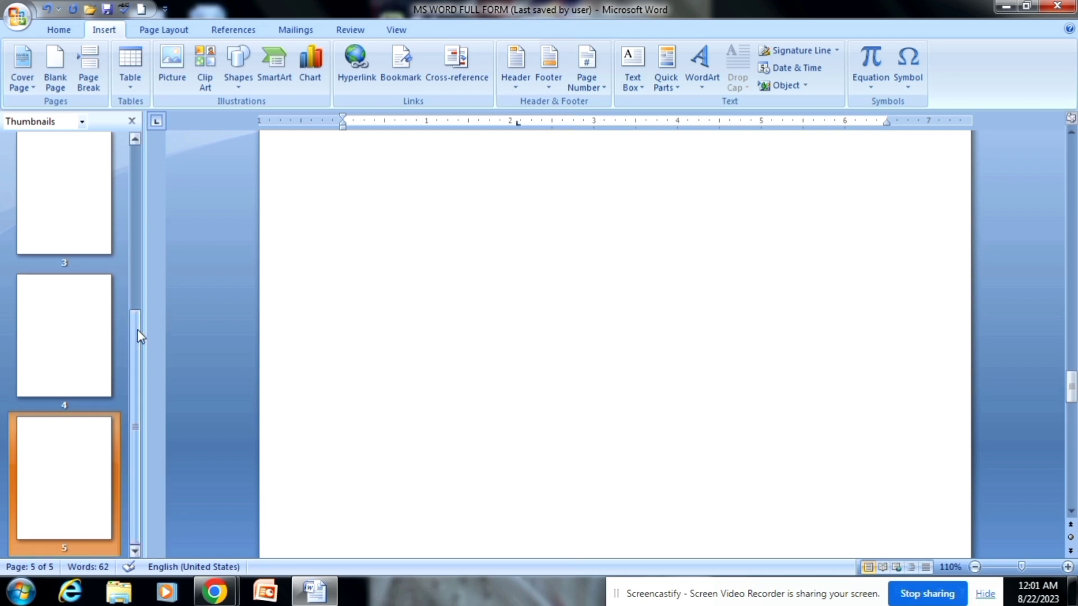
pyautogui.click(78, 295)
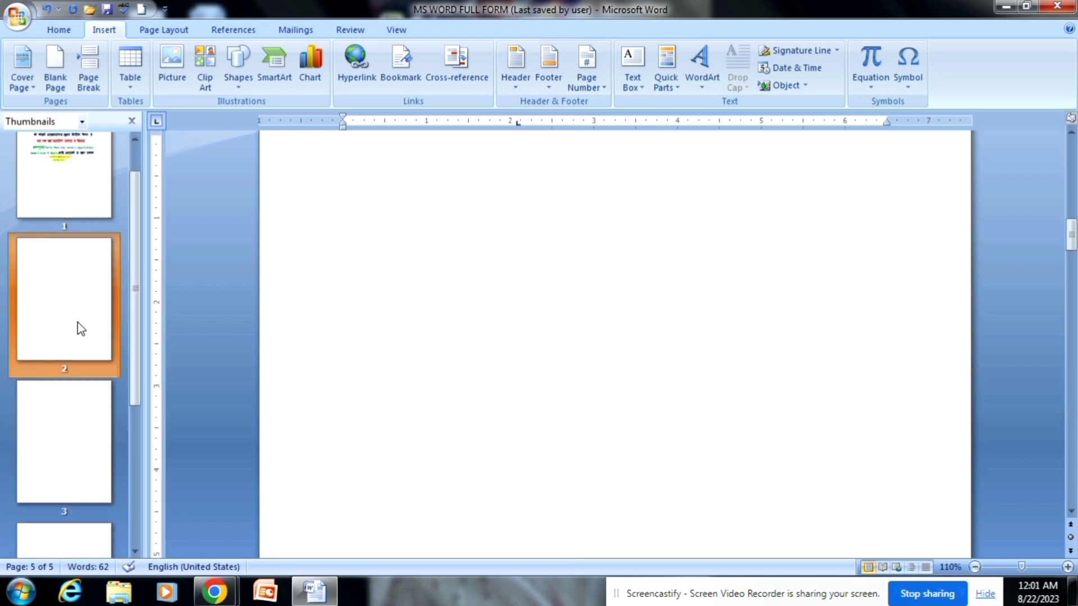
pyautogui.click(82, 415)
pyautogui.click(74, 527)
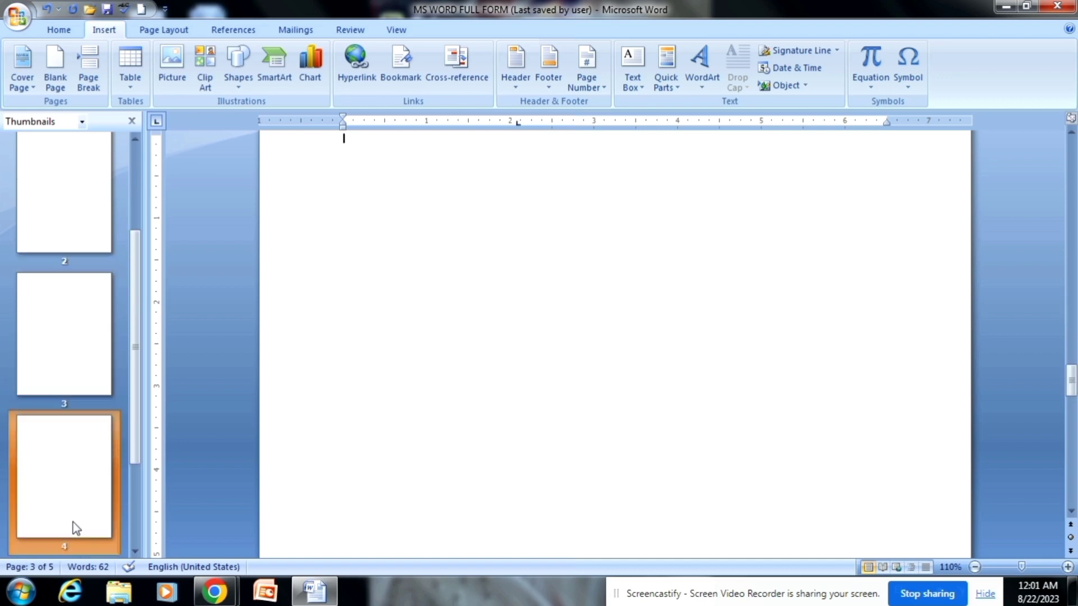
pyautogui.scroll(-5, 674, 336)
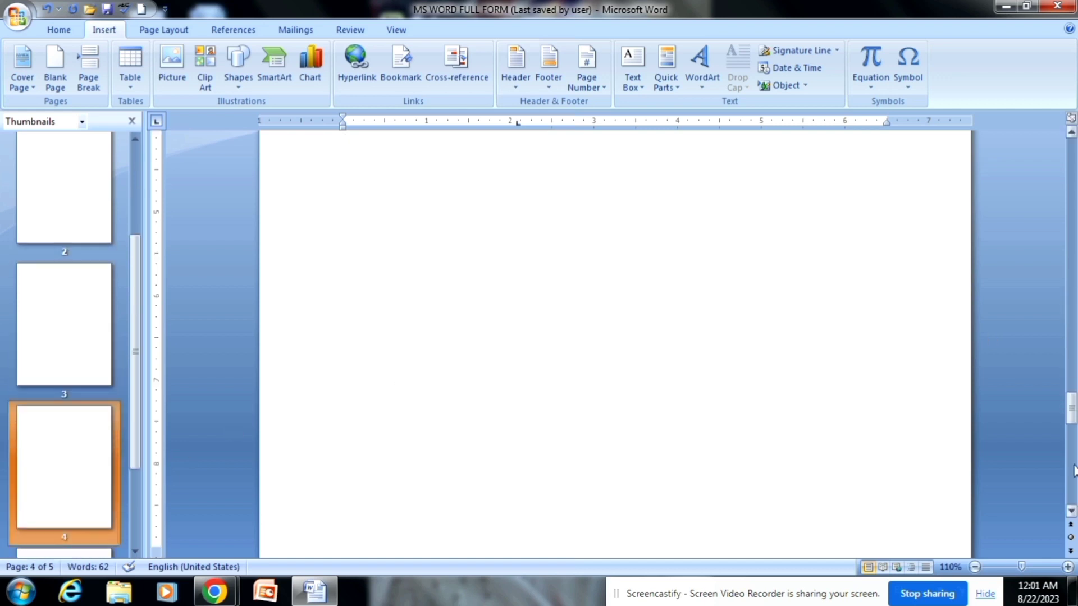
pyautogui.moveTo(1070, 408)
pyautogui.mouseDown()
pyautogui.moveTo(1061, 184)
pyautogui.moveTo(1070, 205)
pyautogui.mouseUp()
pyautogui.scroll(-2, 84, 449)
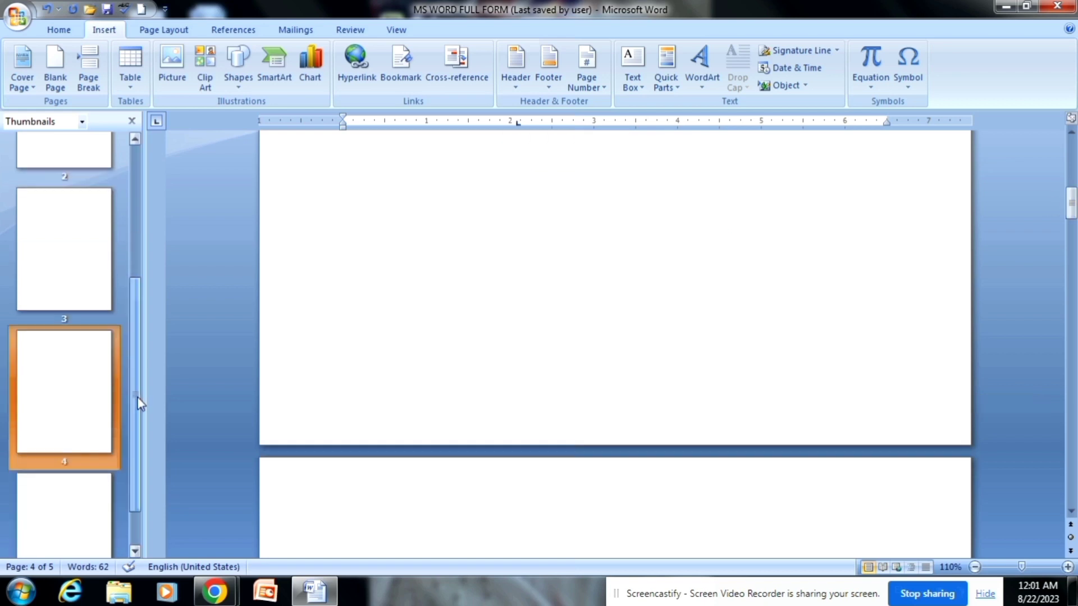
pyautogui.click(62, 487)
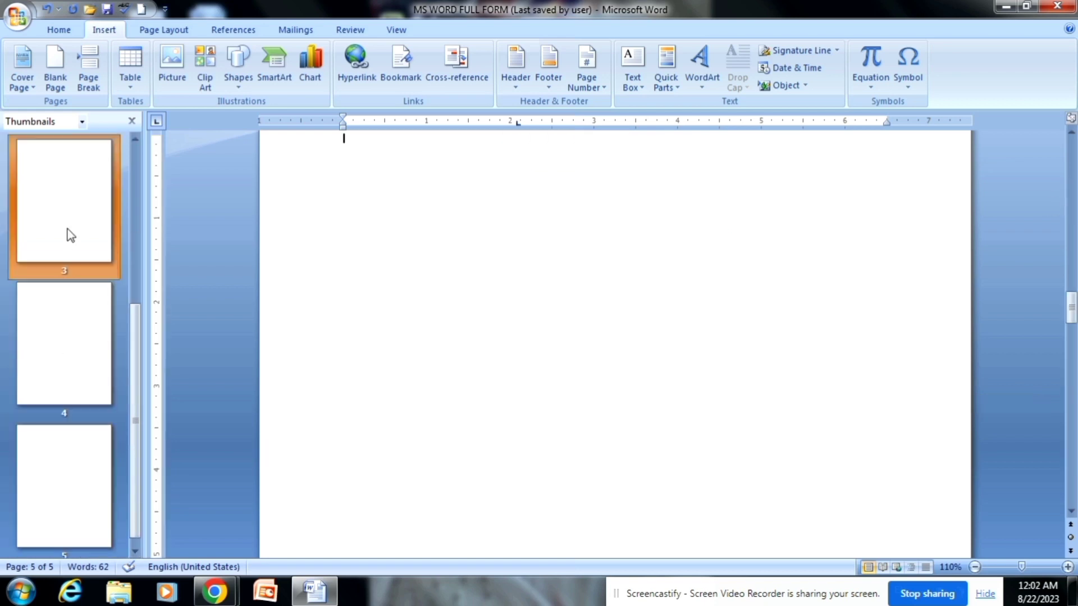
pyautogui.moveTo(131, 328); pyautogui.dragTo(138, 234)
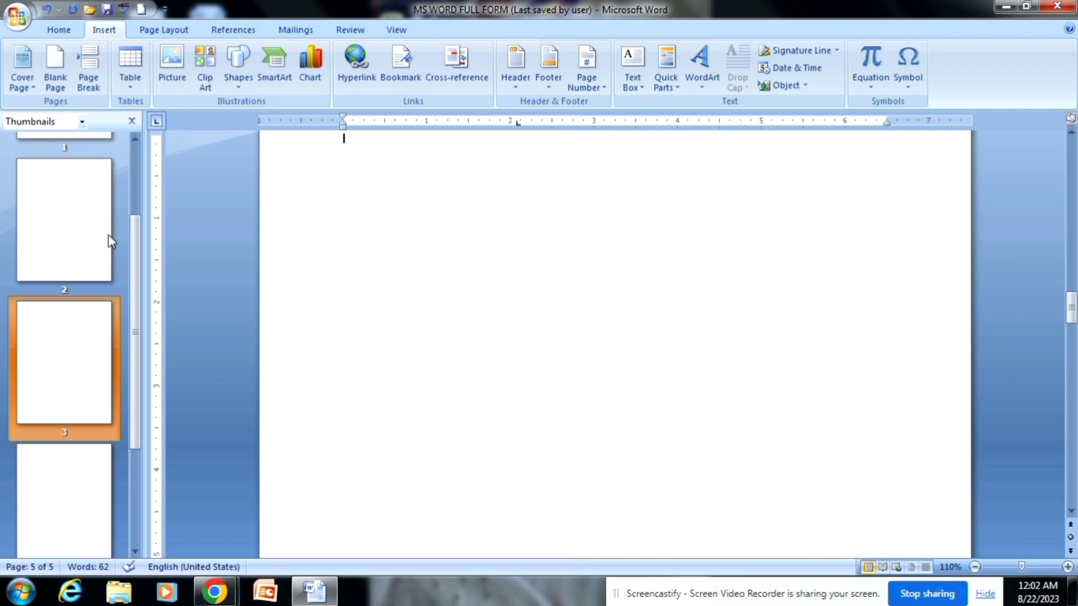
pyautogui.click(95, 235)
pyautogui.click(397, 29)
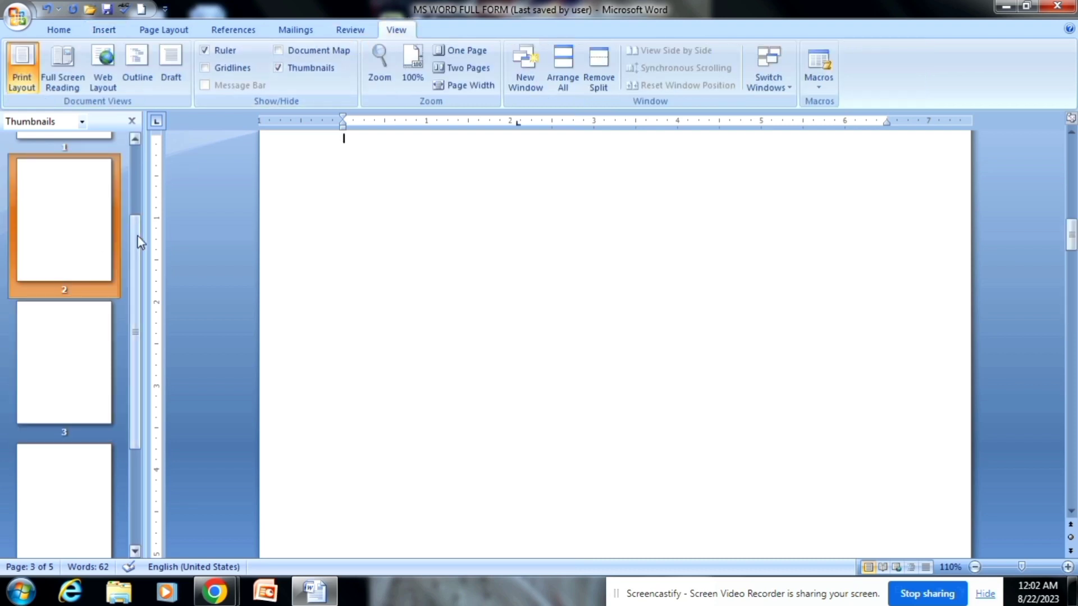
# Jump through the page 1, 2 and 3 thumbnails, then untick Thumbnails in Show/Hide.
pyautogui.moveTo(137, 237); pyautogui.dragTo(133, 141)
pyautogui.click(94, 175)
pyautogui.click(70, 326)
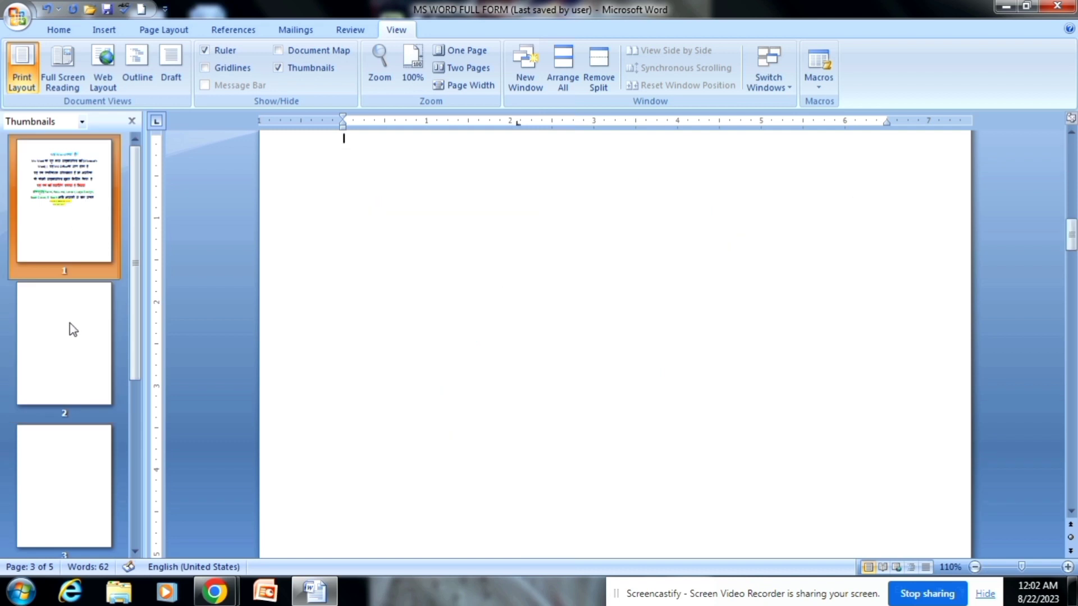
pyautogui.click(55, 489)
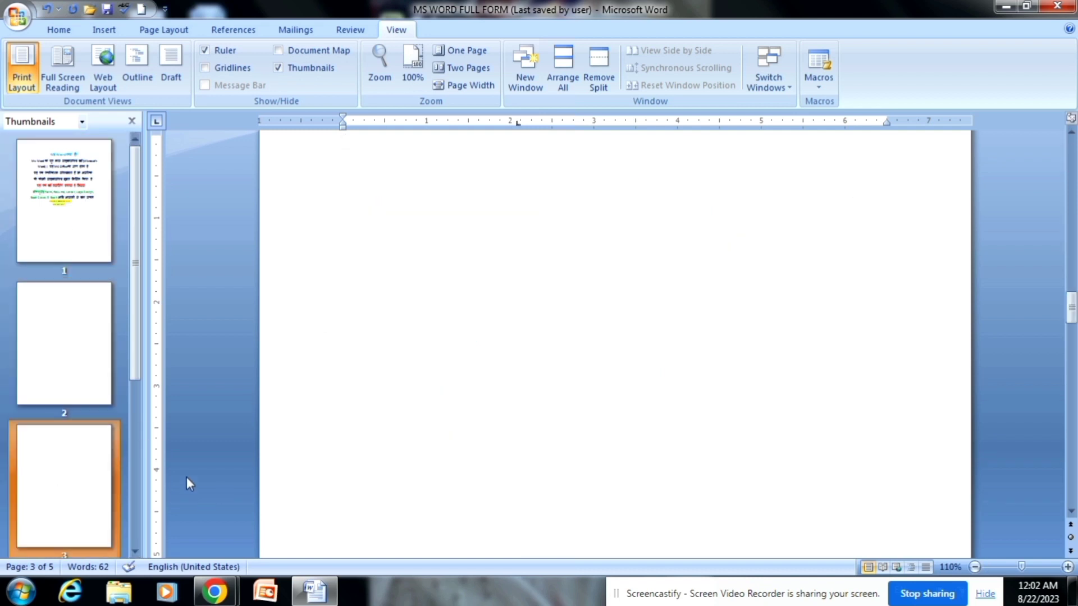
pyautogui.click(325, 70)
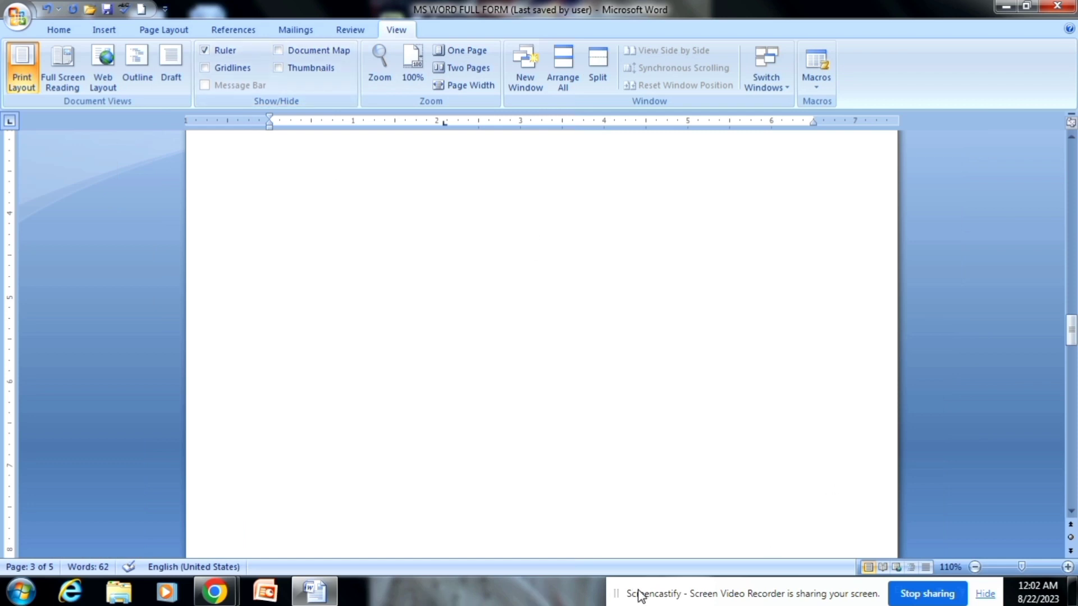
pyautogui.moveTo(640, 596); pyautogui.dragTo(509, 603)
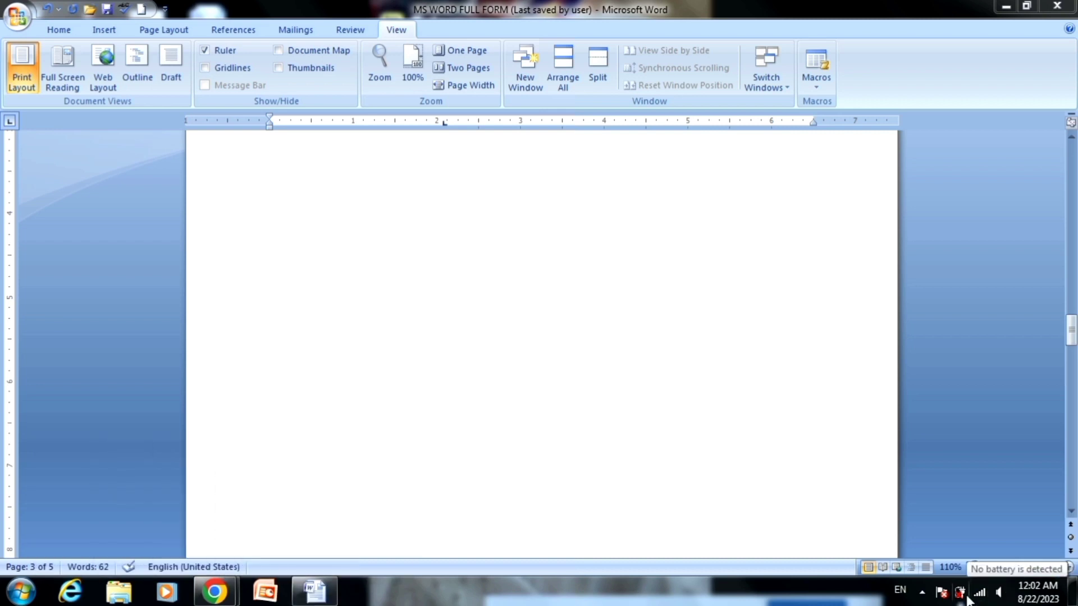
pyautogui.click(20, 590)
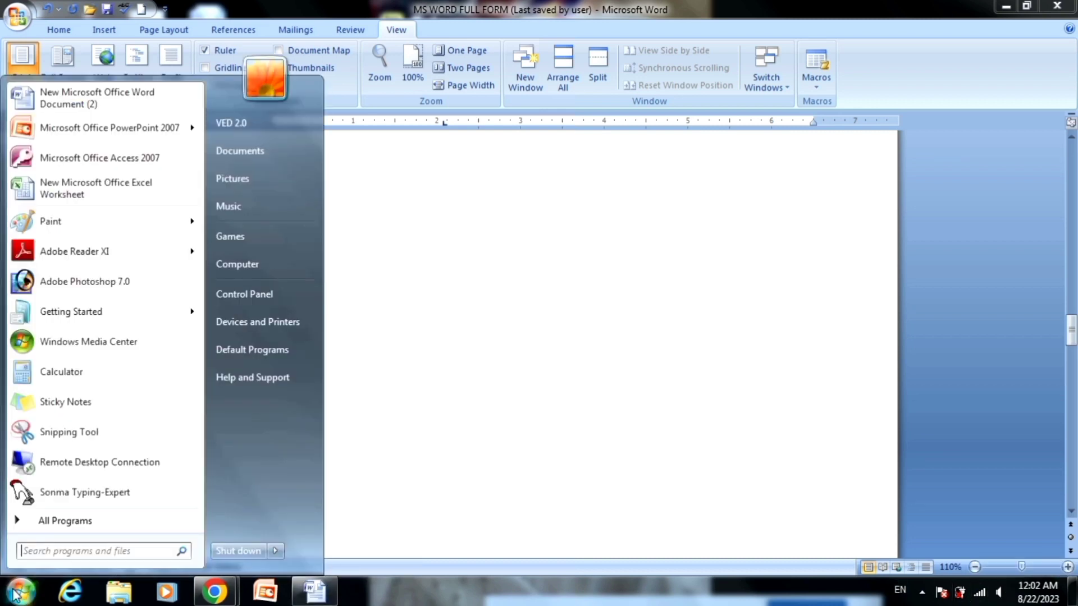
pyautogui.click(461, 304)
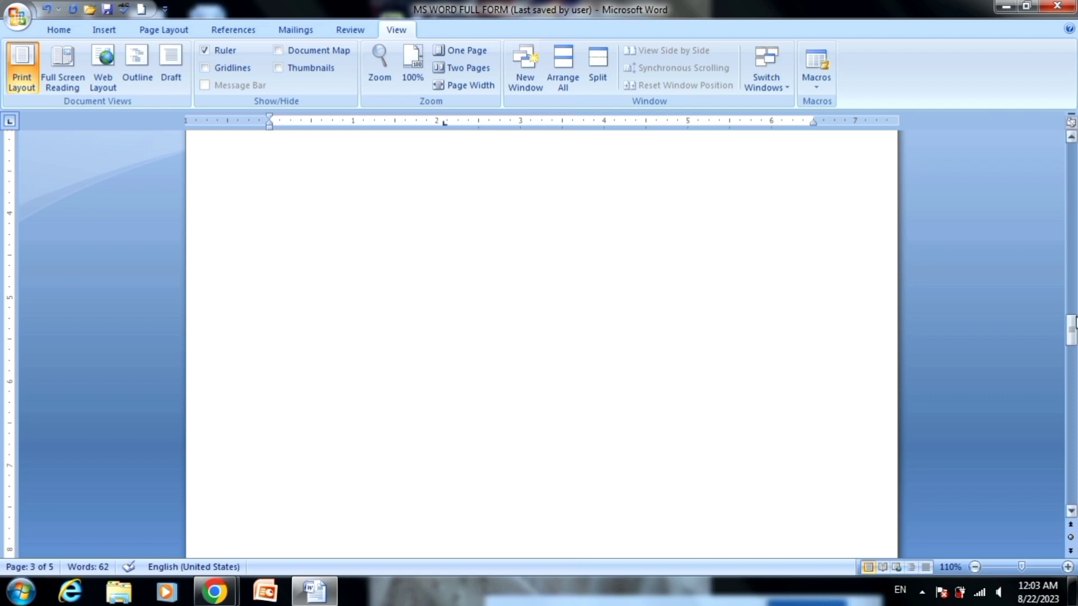
# Type the test word 'Dfbdbv' at the top of page 3 and scroll around to check it.
pyautogui.moveTo(1072, 328); pyautogui.dragTo(1072, 303)
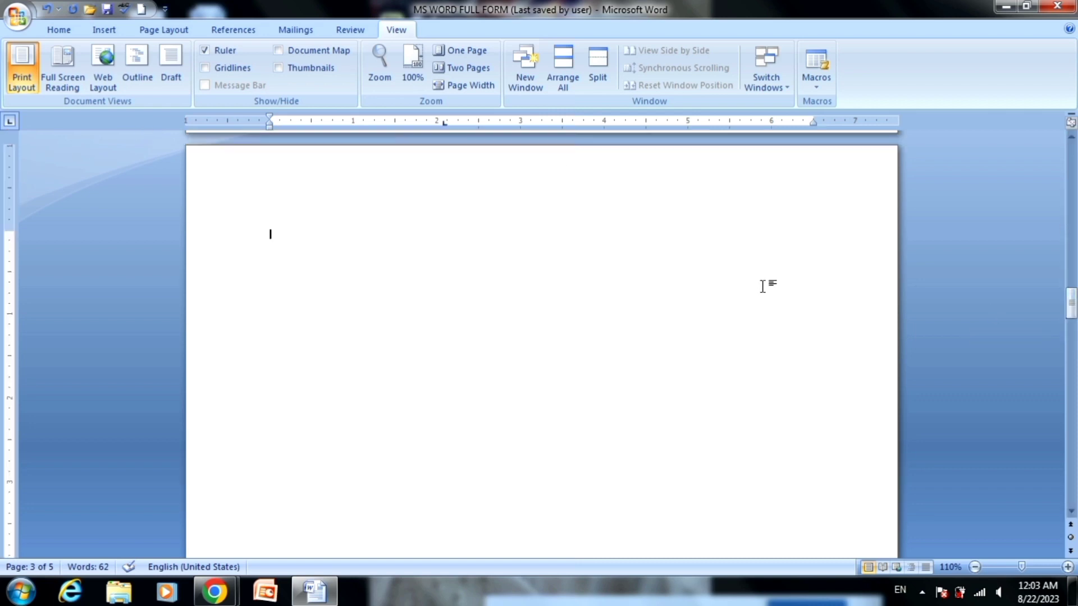
pyautogui.write('Dfbdbv')
pyautogui.scroll(2, 459, 291)
pyautogui.scroll(1, 348, 286)
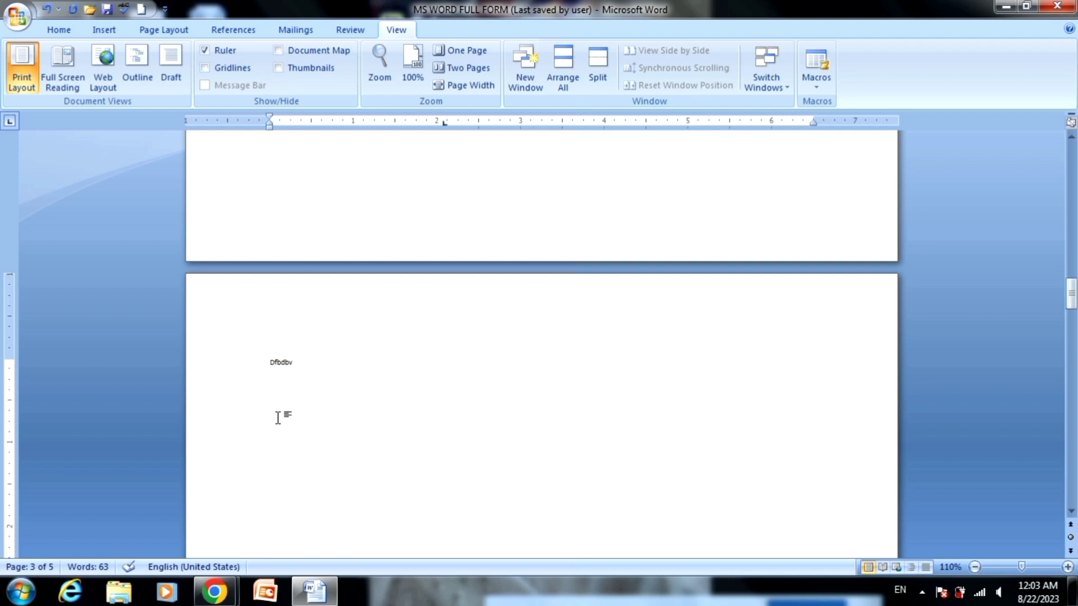
pyautogui.scroll(-1, 277, 418)
pyautogui.scroll(-1, 277, 415)
pyautogui.scroll(-3, 277, 414)
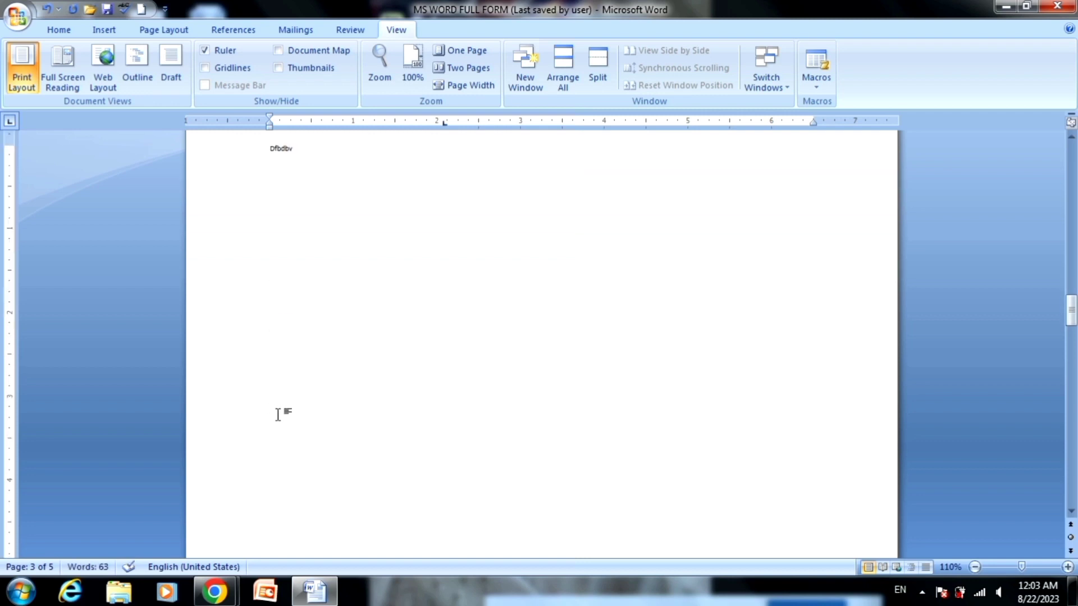
pyautogui.scroll(2, 278, 414)
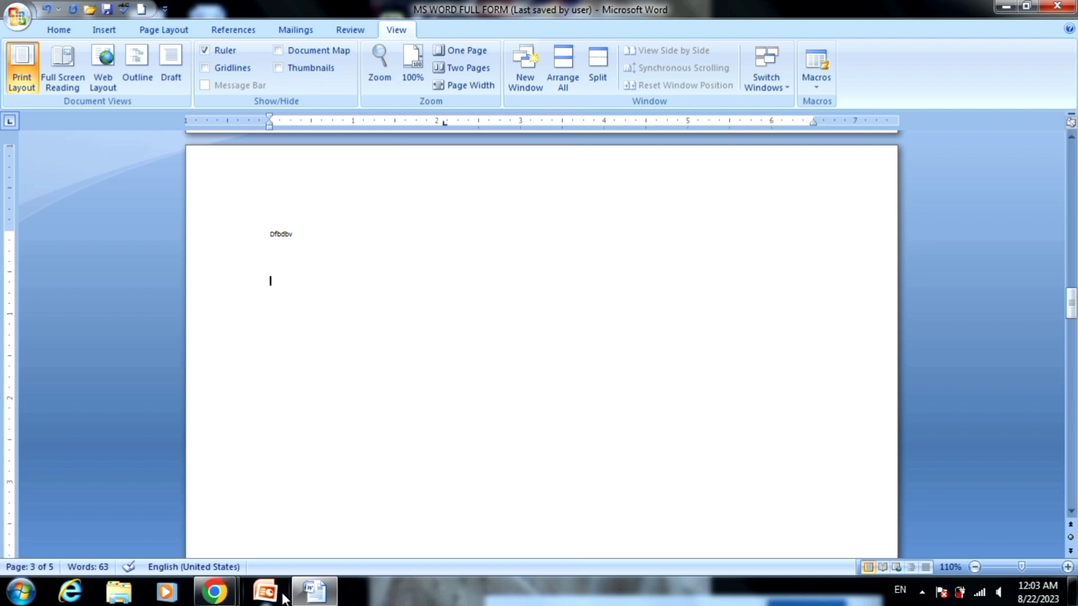
pyautogui.click(25, 20)
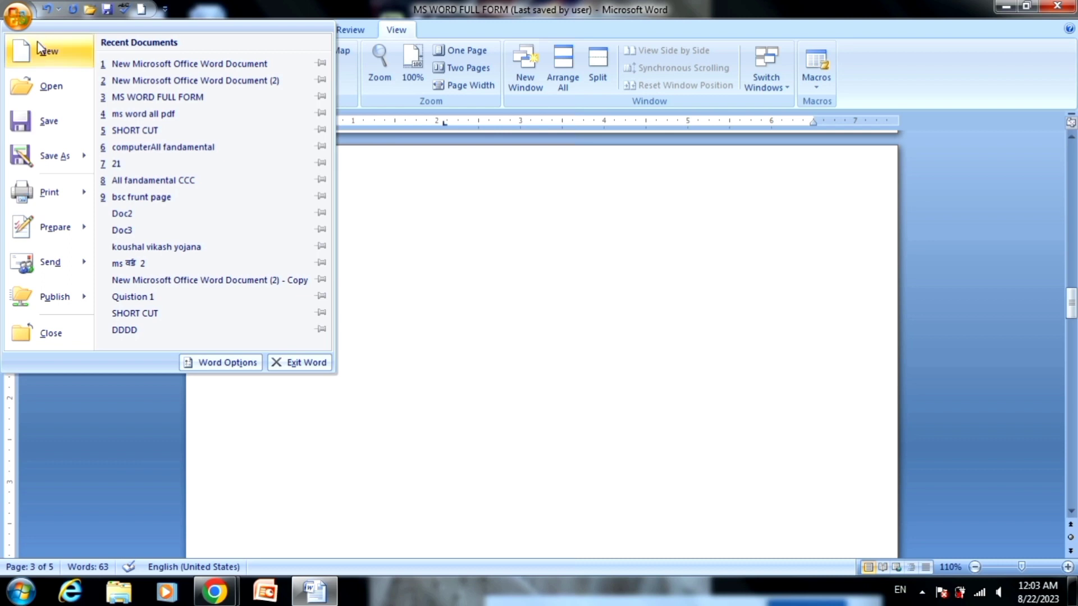
pyautogui.moveTo(54, 156)
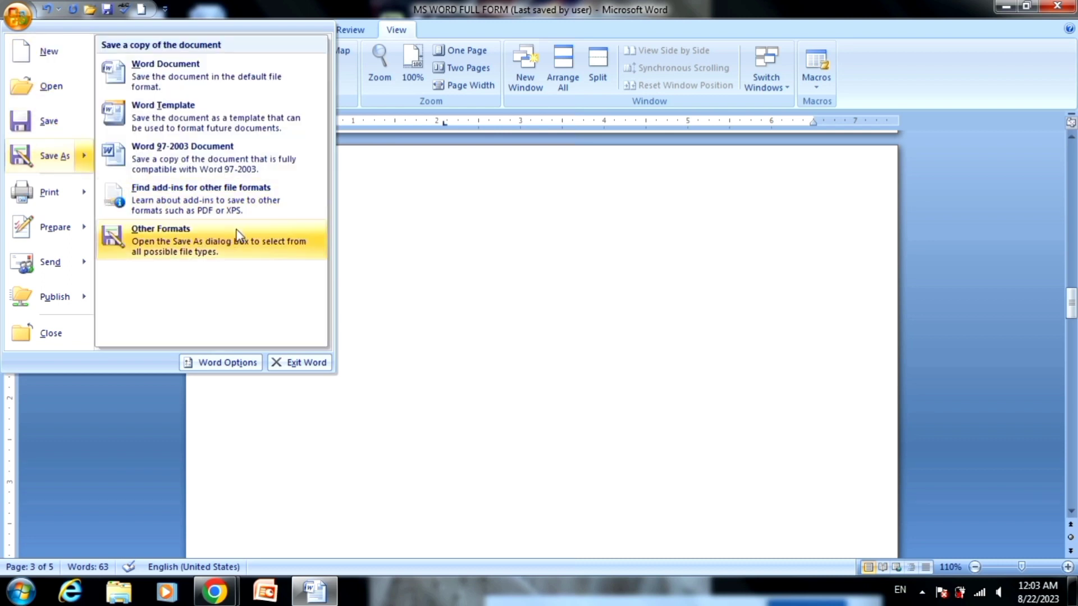
pyautogui.click(458, 213)
pyautogui.scroll(6, 410, 227)
pyautogui.scroll(4, 410, 227)
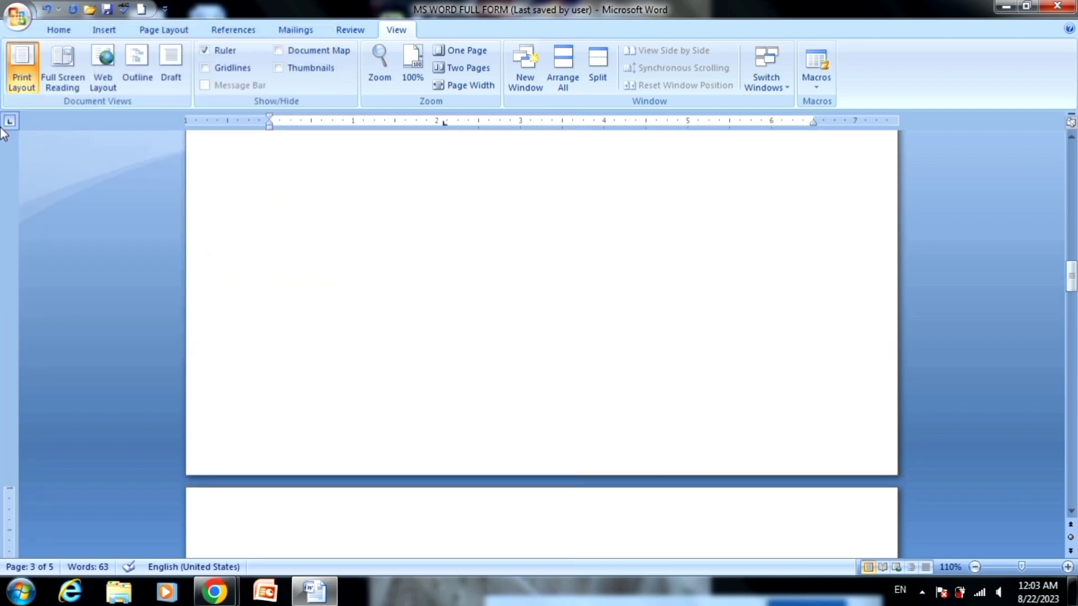